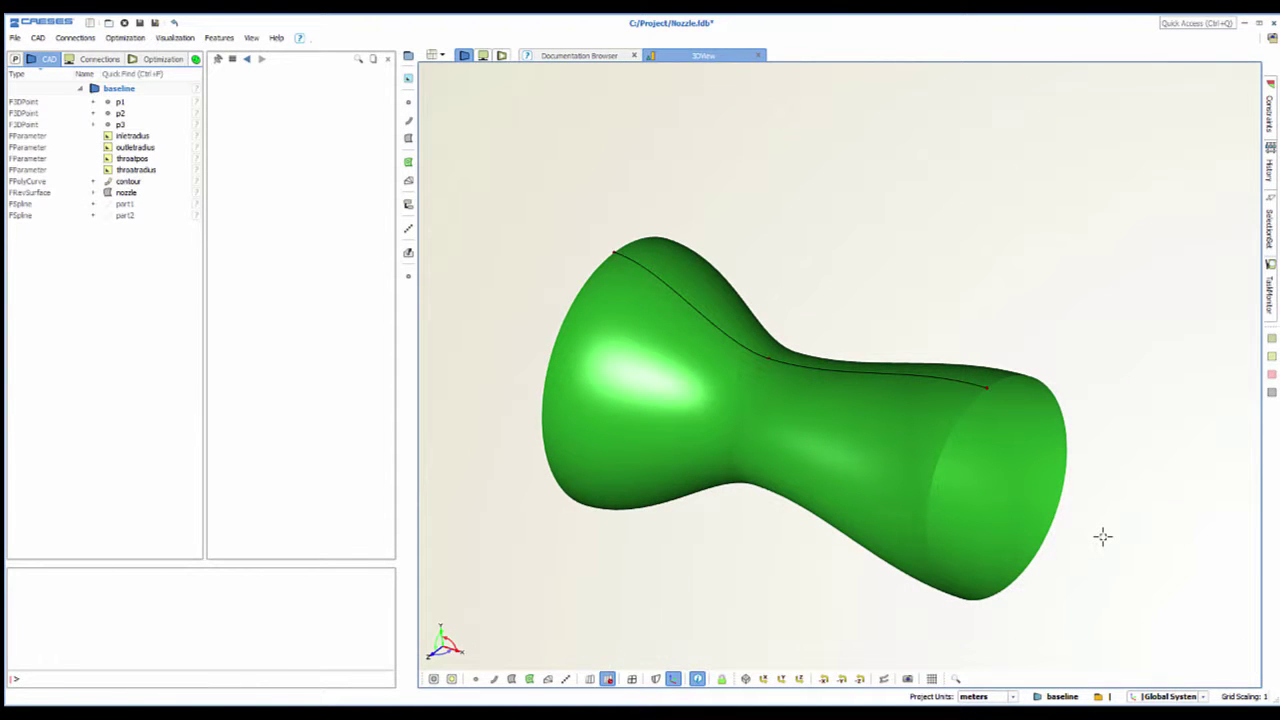
Examine the nozzle by zooming in and out, panning and rotating the 3D view.
scroll(1102, 537, down, 5)
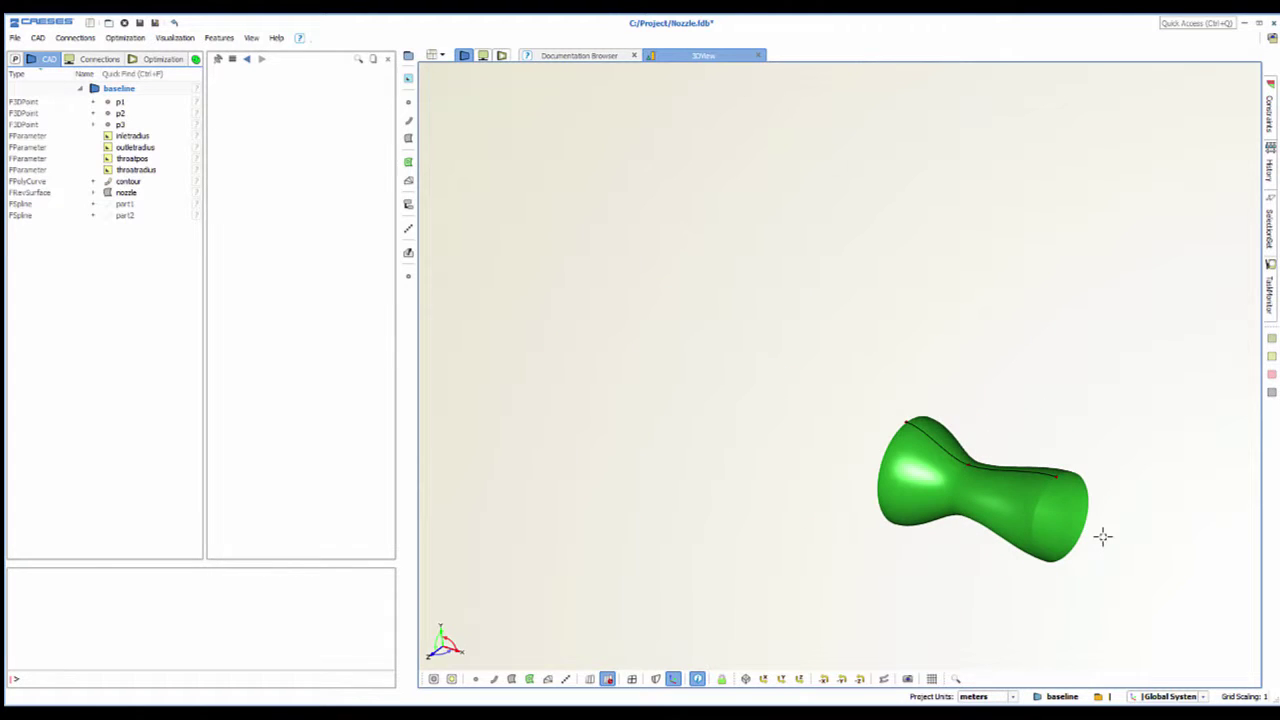
scroll(1102, 537, up, 5)
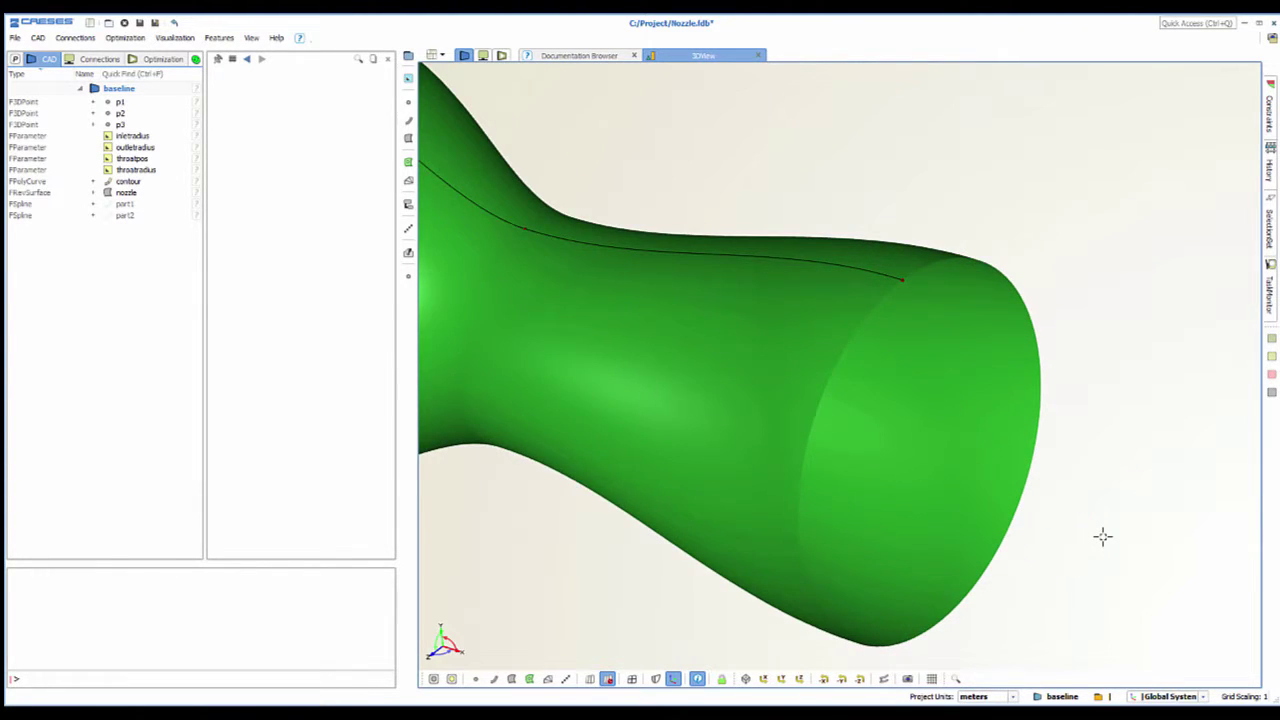
scroll(1102, 537, down, 5)
scroll(868, 374, up, 5)
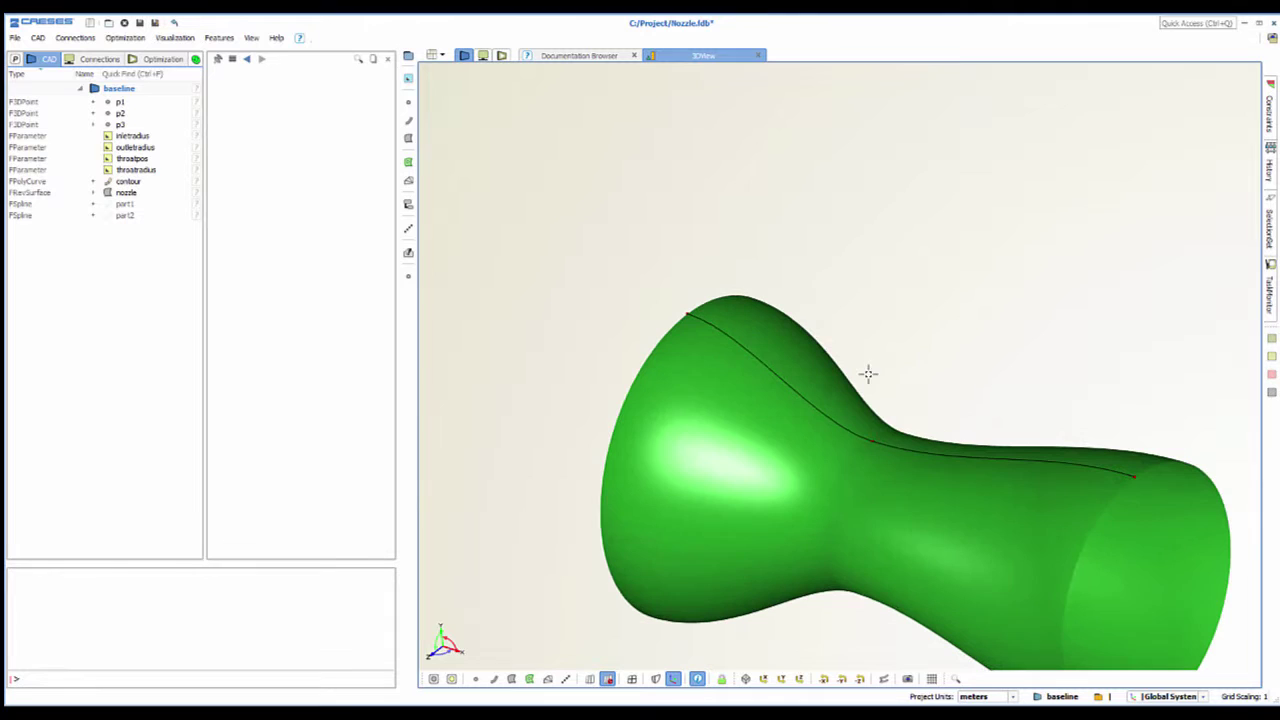
scroll(843, 628, down, 2)
middle_drag(851, 622, 802, 449)
mouse_move(847, 460)
mouse_down()
mouse_move(803, 391)
mouse_move(811, 380)
mouse_move(907, 408)
mouse_move(594, 520)
mouse_move(920, 480)
mouse_move(850, 473)
mouse_up()
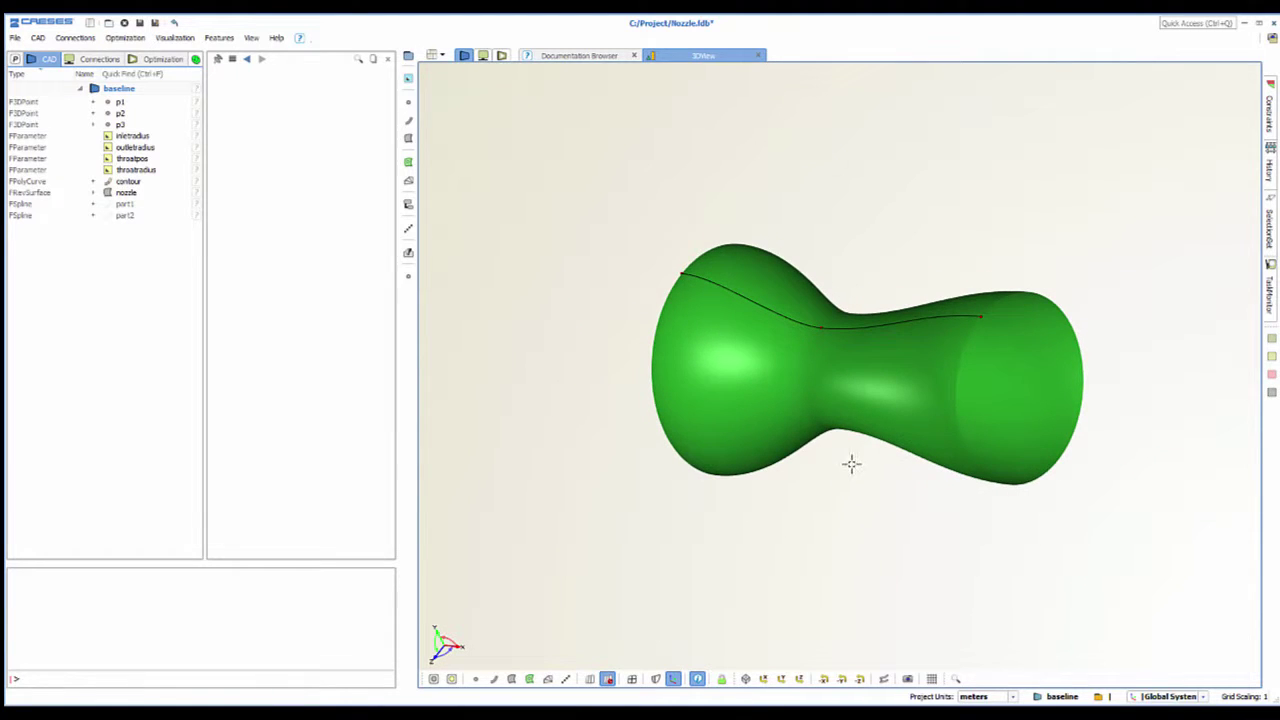
Select the nozzle surface in the 3D view to inspect its properties, and clear the selection.
click(742, 410)
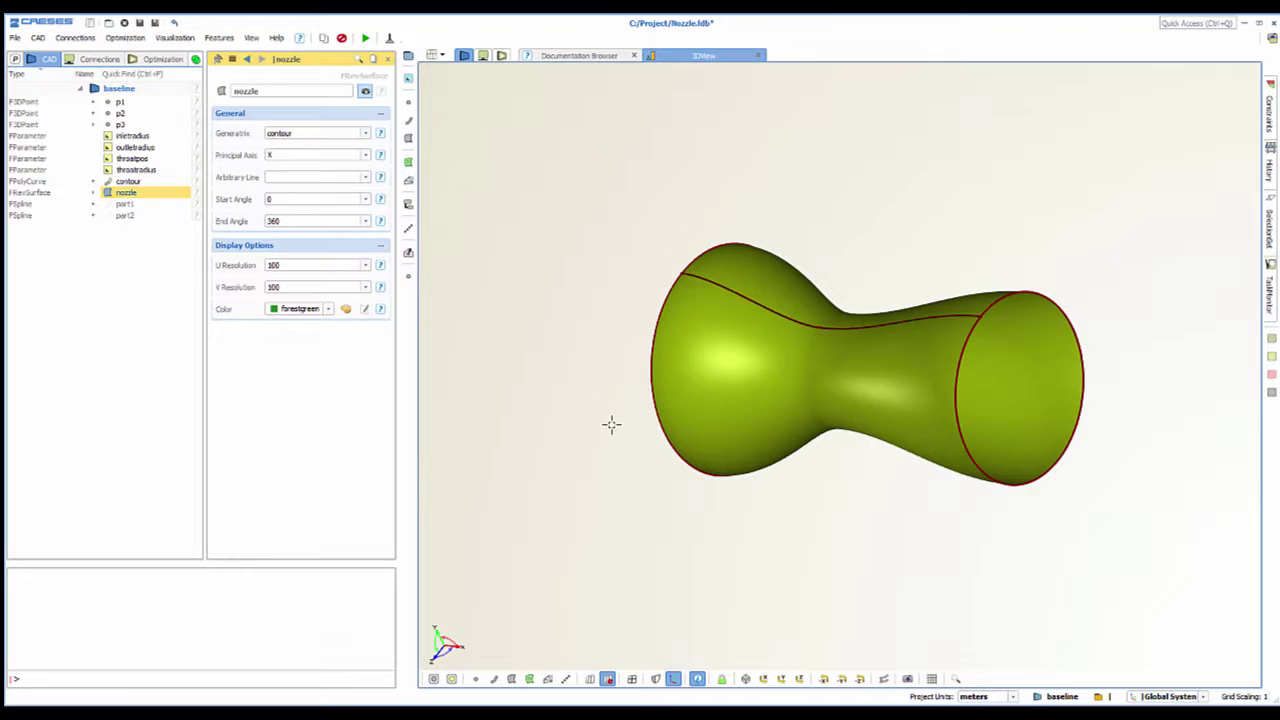
click(612, 425)
drag(476, 304, 664, 591)
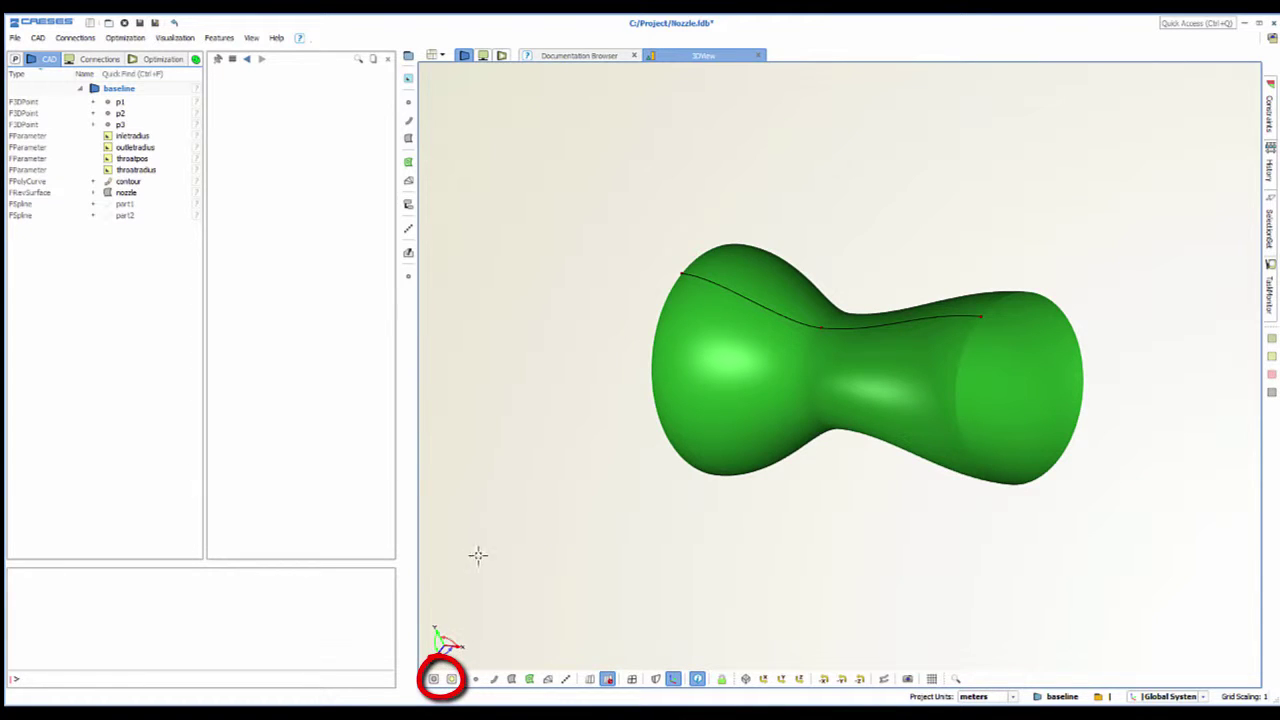
Move the nozzle out of sight, bring it back by fitting the view, and readjust how large it appears.
middle_drag(537, 300, 1275, 296)
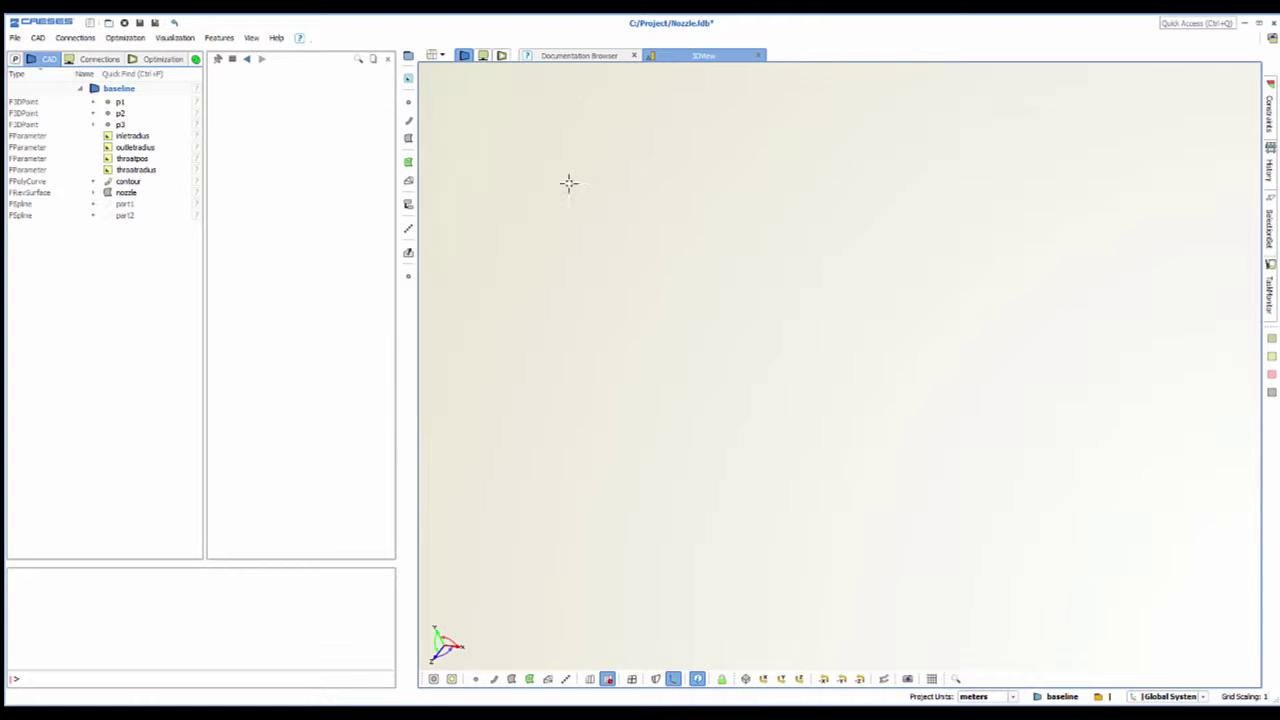
click(435, 685)
scroll(742, 517, down, 3)
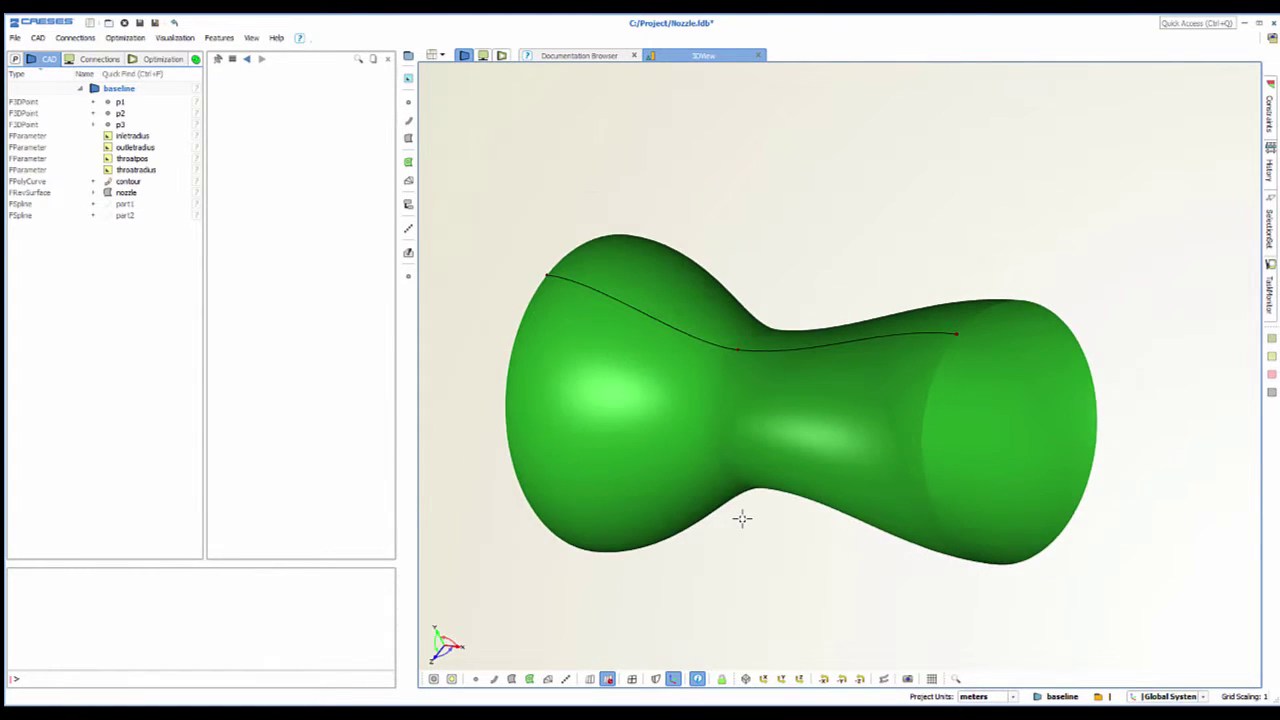
click(453, 679)
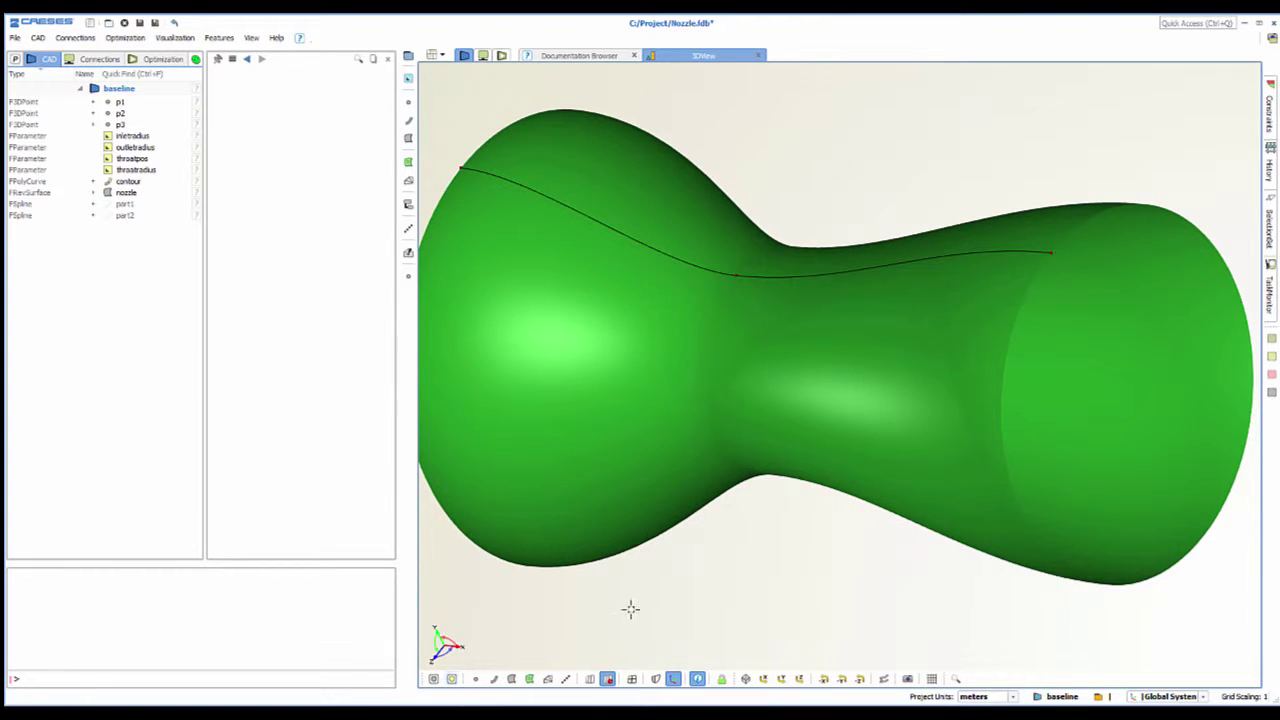
scroll(659, 599, down, 2)
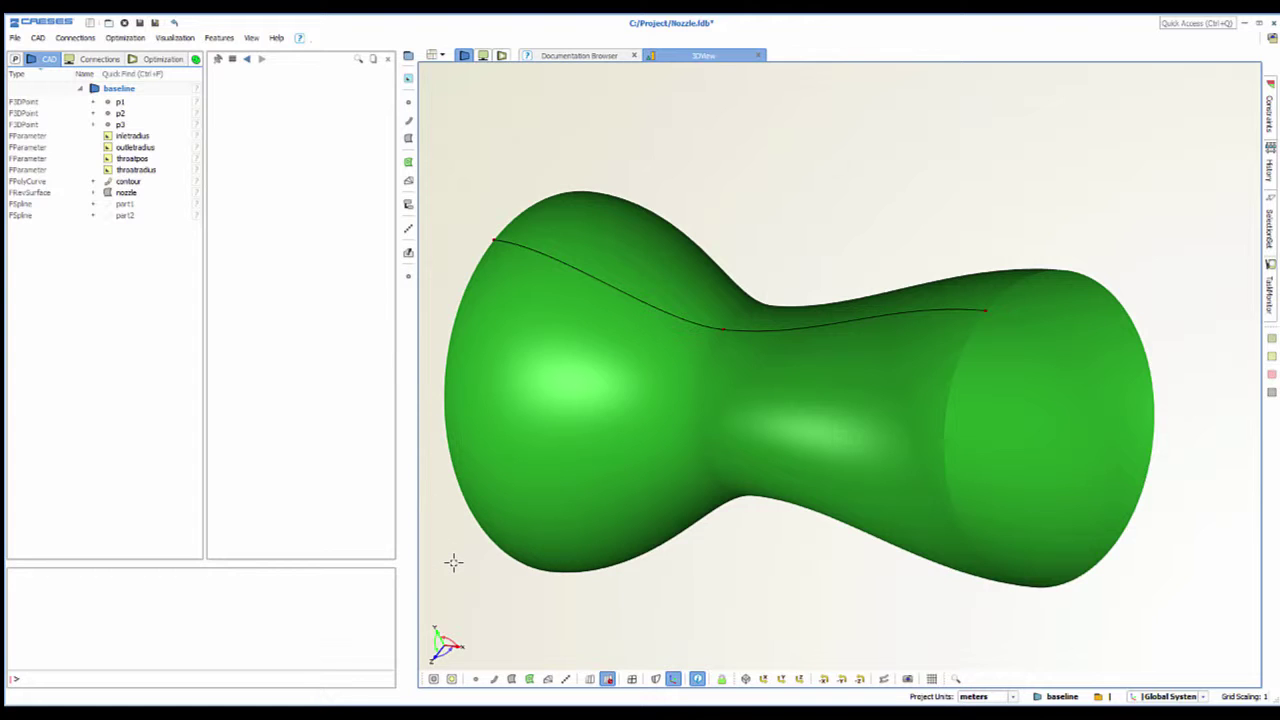
Hide the points, curves and surfaces in the 3D view, and show them all again.
click(511, 679)
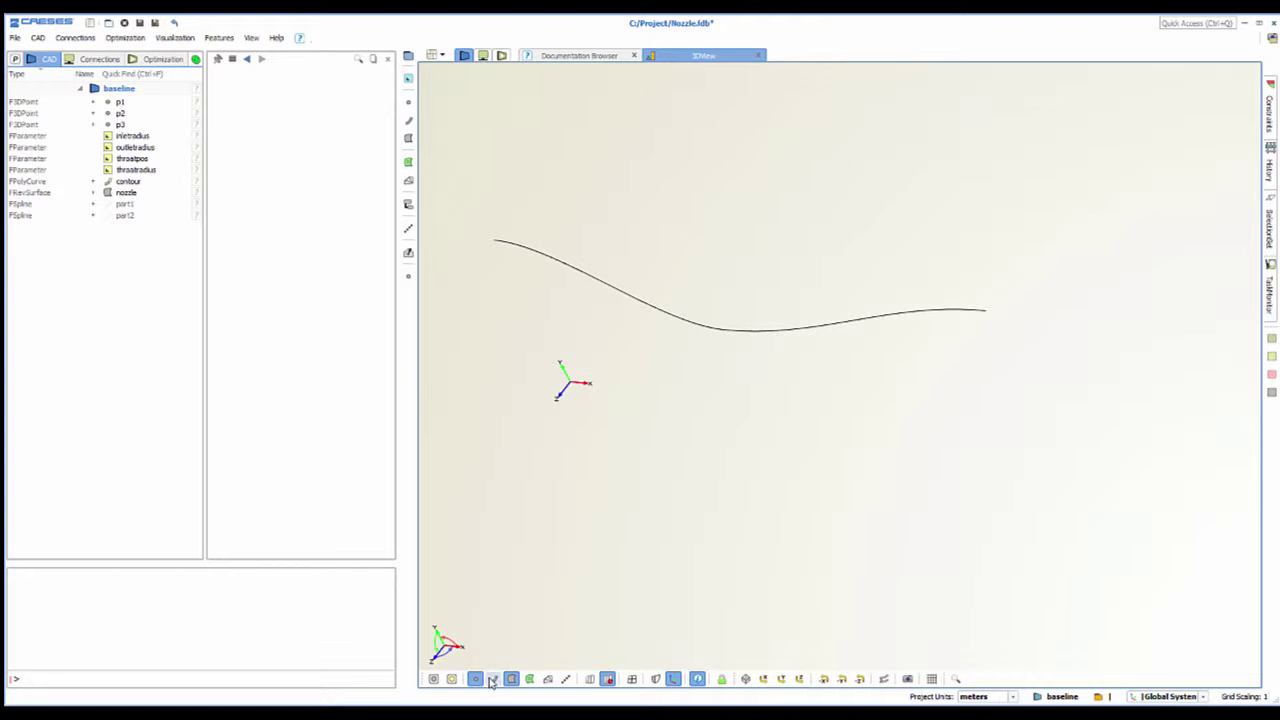
click(492, 679)
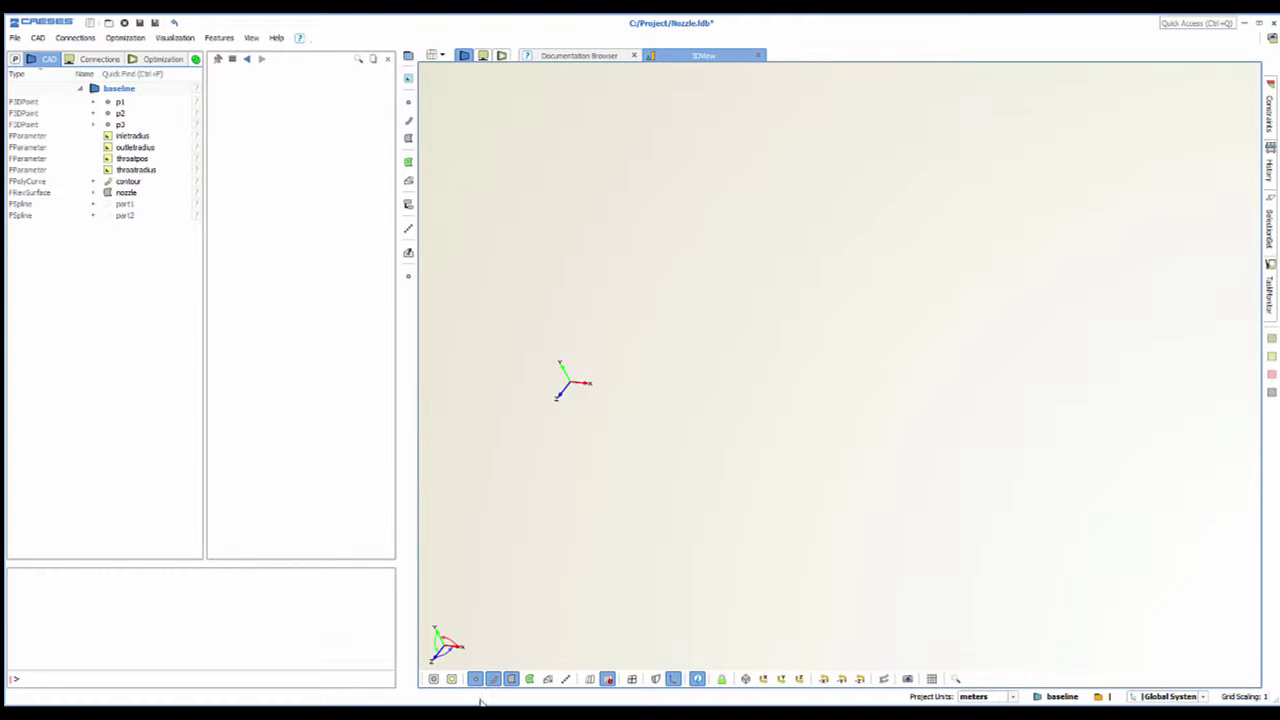
click(475, 679)
click(493, 679)
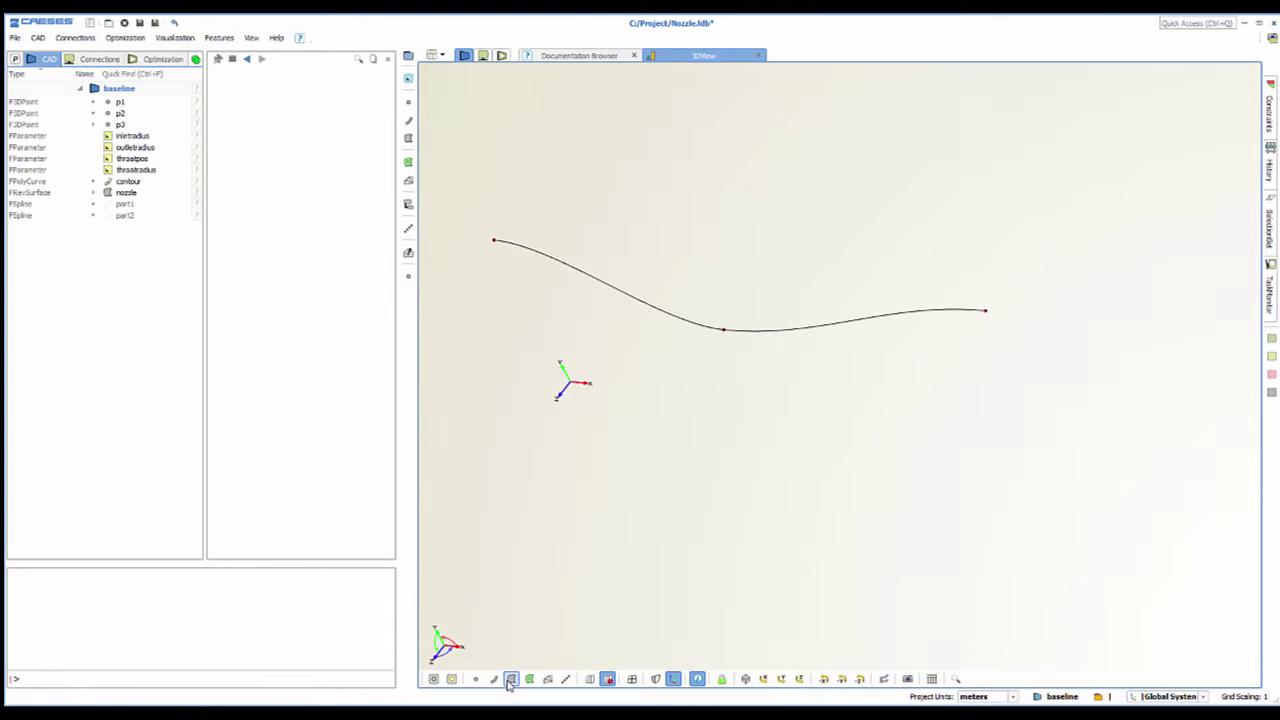
click(511, 679)
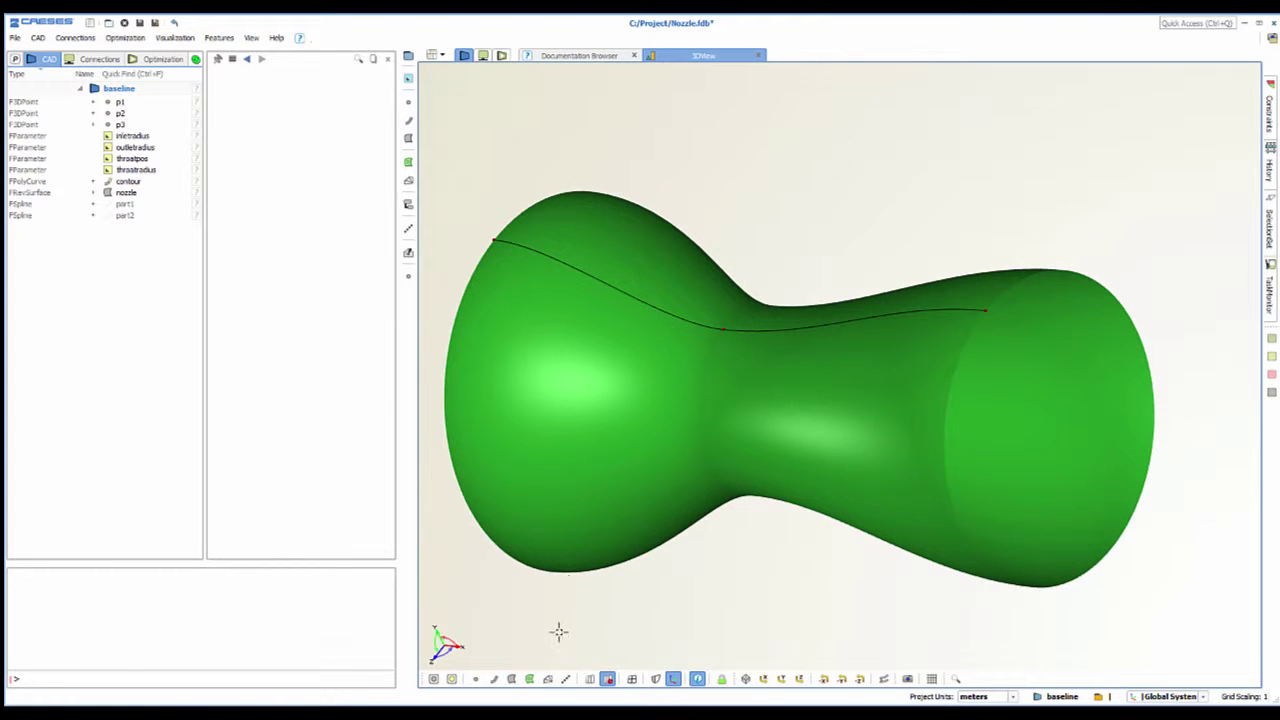
Display the nozzle's cross-section contour lines, view them without the shaded surface, and restore the plain shaded display.
click(607, 679)
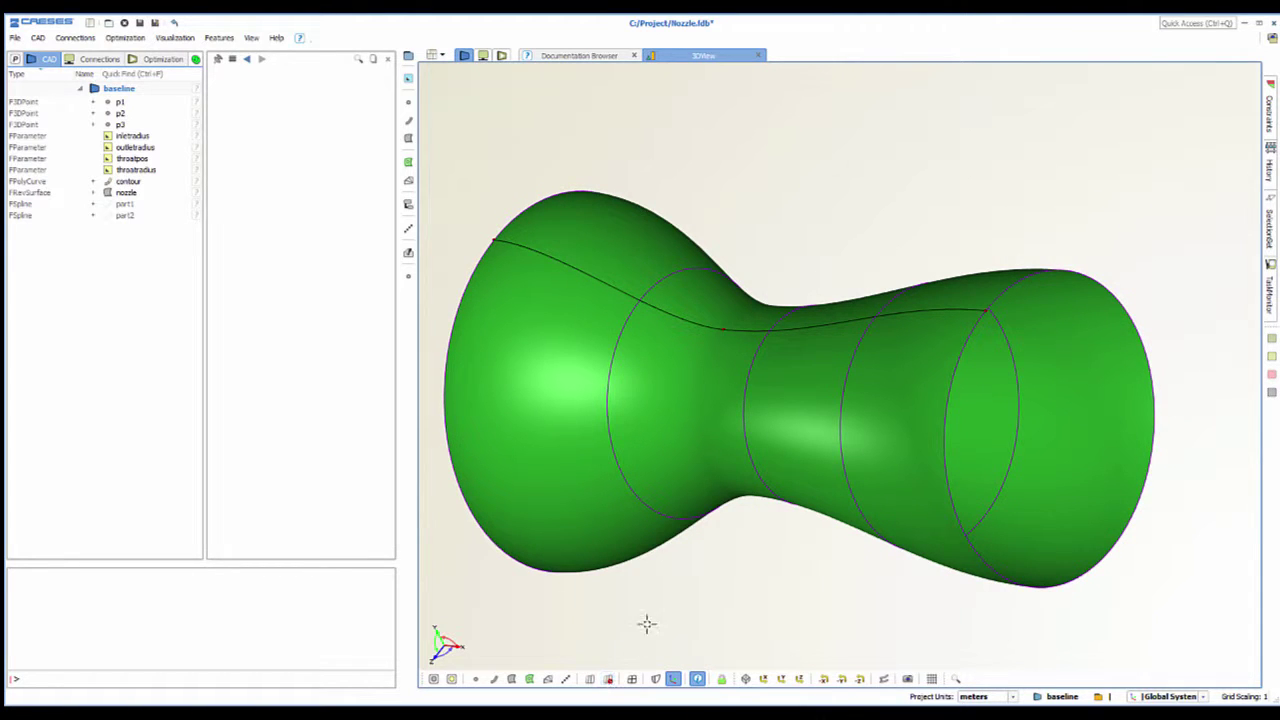
drag(674, 603, 644, 577)
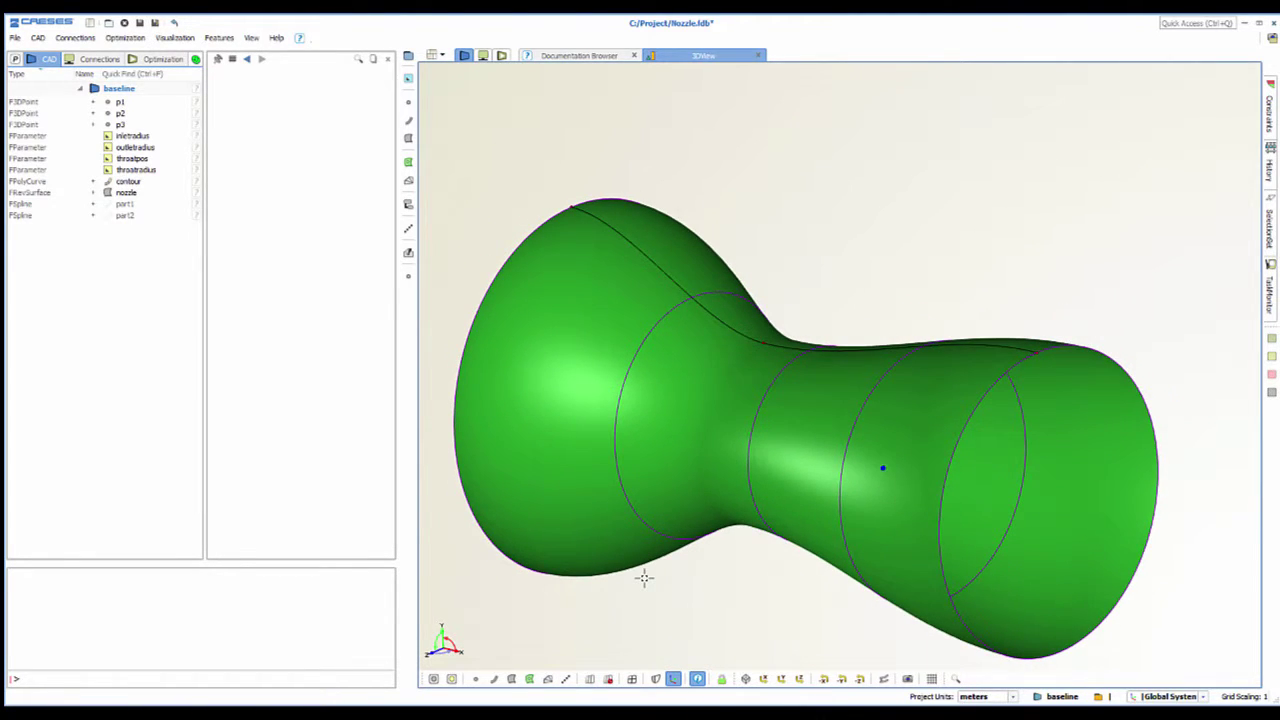
click(589, 679)
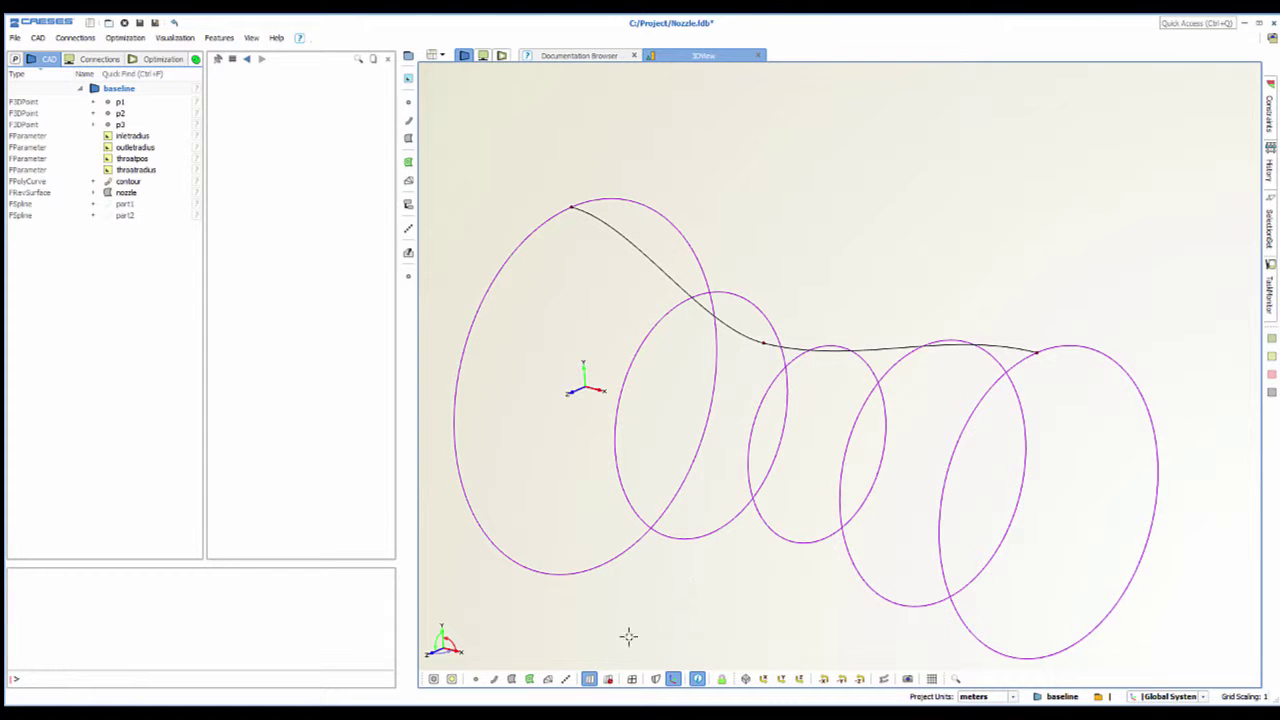
click(607, 680)
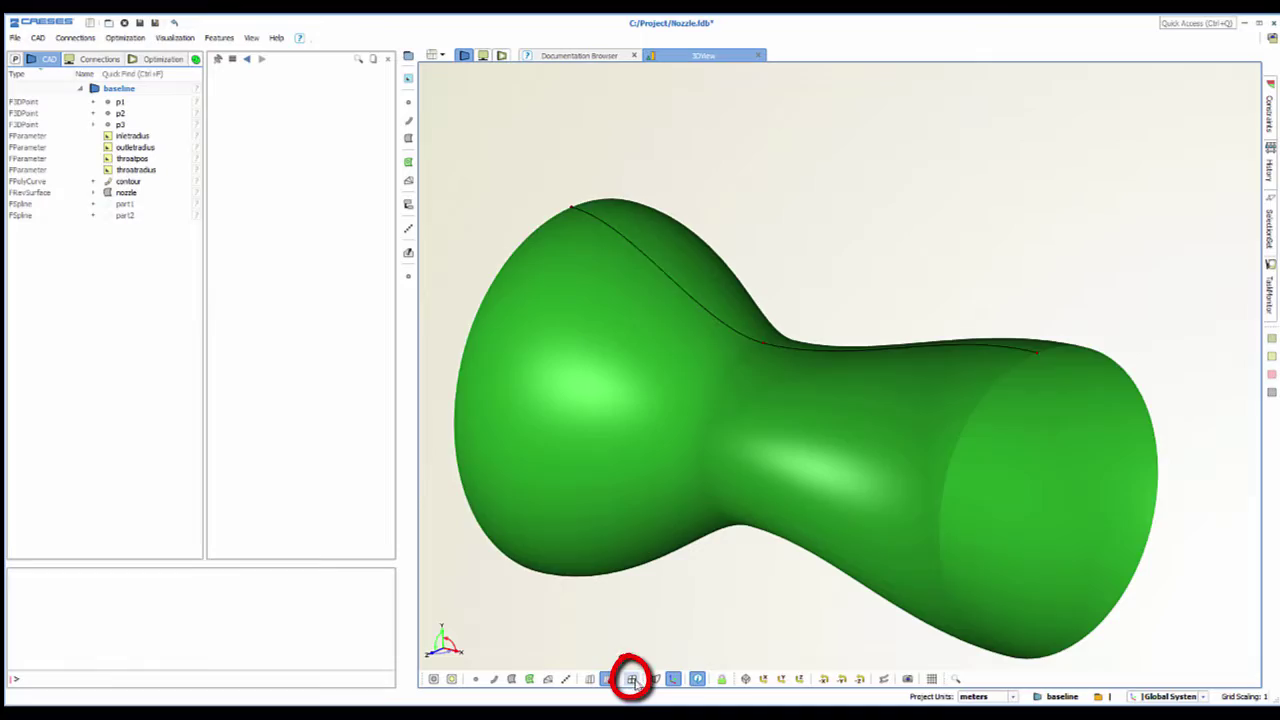
Show the nozzle as a wireframe mesh, select and deselect its surface, and return to shaded display.
click(631, 679)
mouse_move(774, 551)
mouse_down()
mouse_move(815, 612)
mouse_move(748, 548)
mouse_up()
click(789, 393)
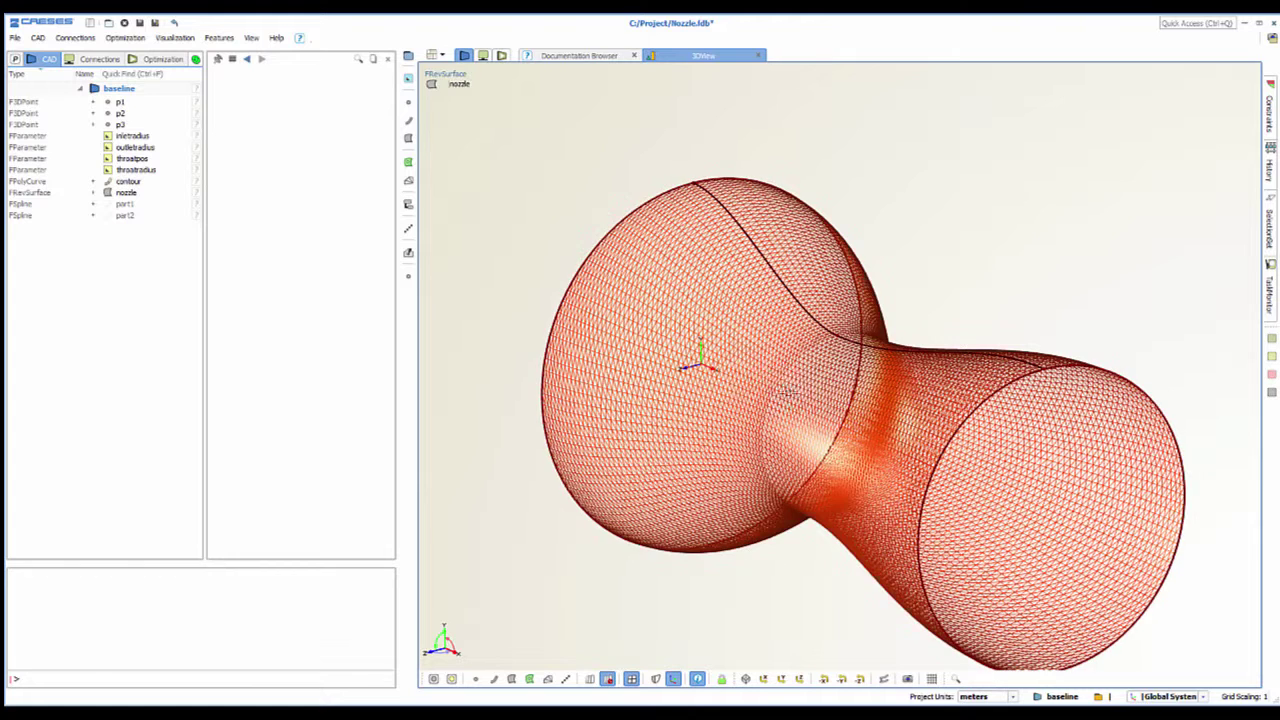
click(730, 576)
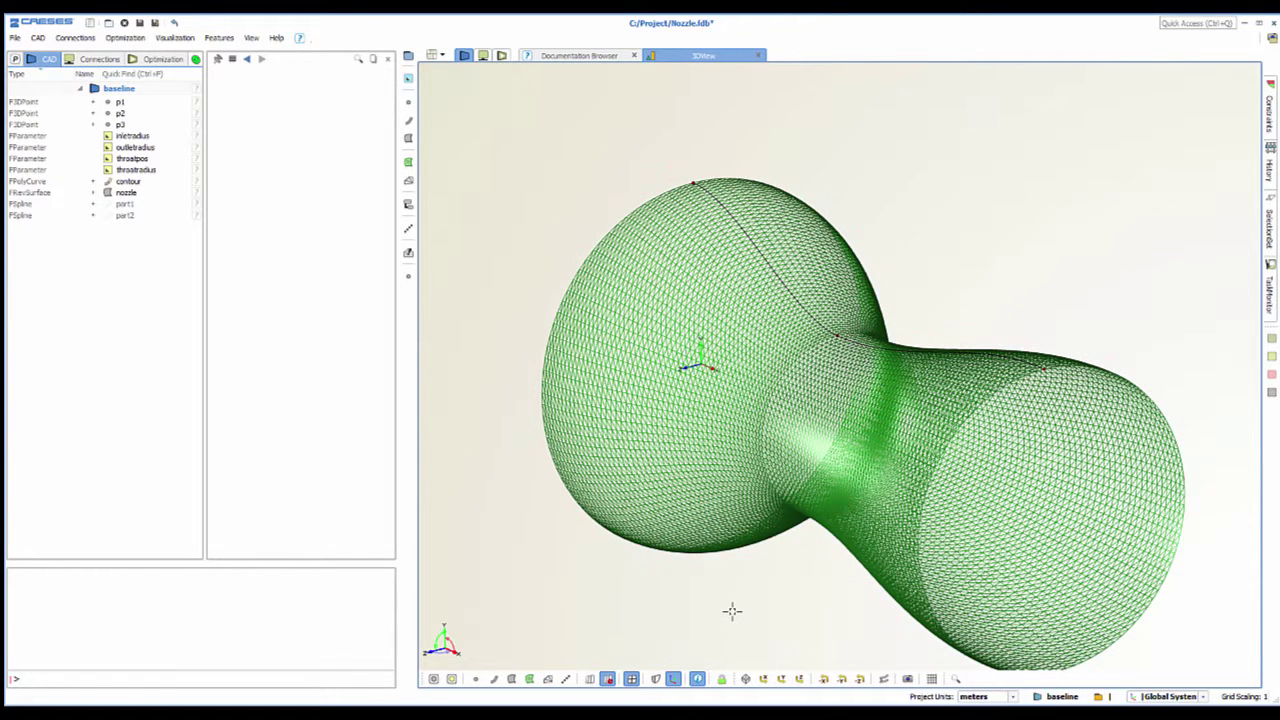
click(634, 680)
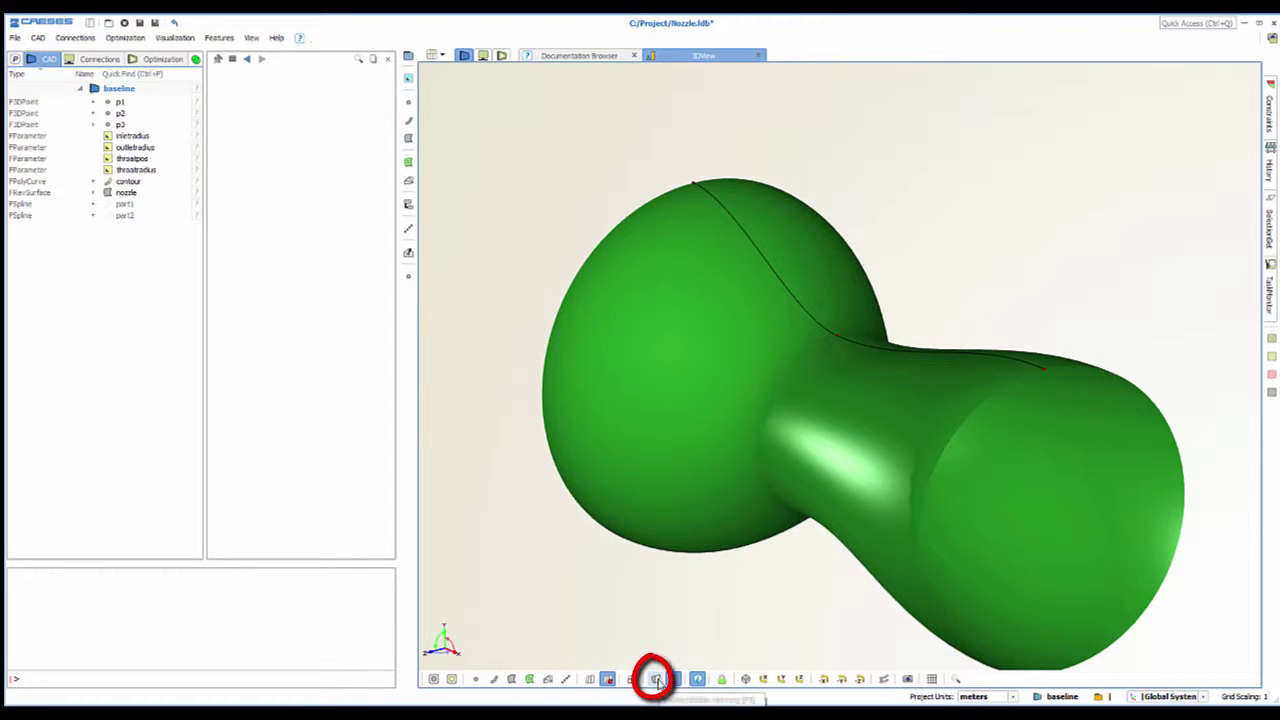
Switch the alternative surface rendering on and off, and hide and reshow the coordinate system axes.
click(656, 680)
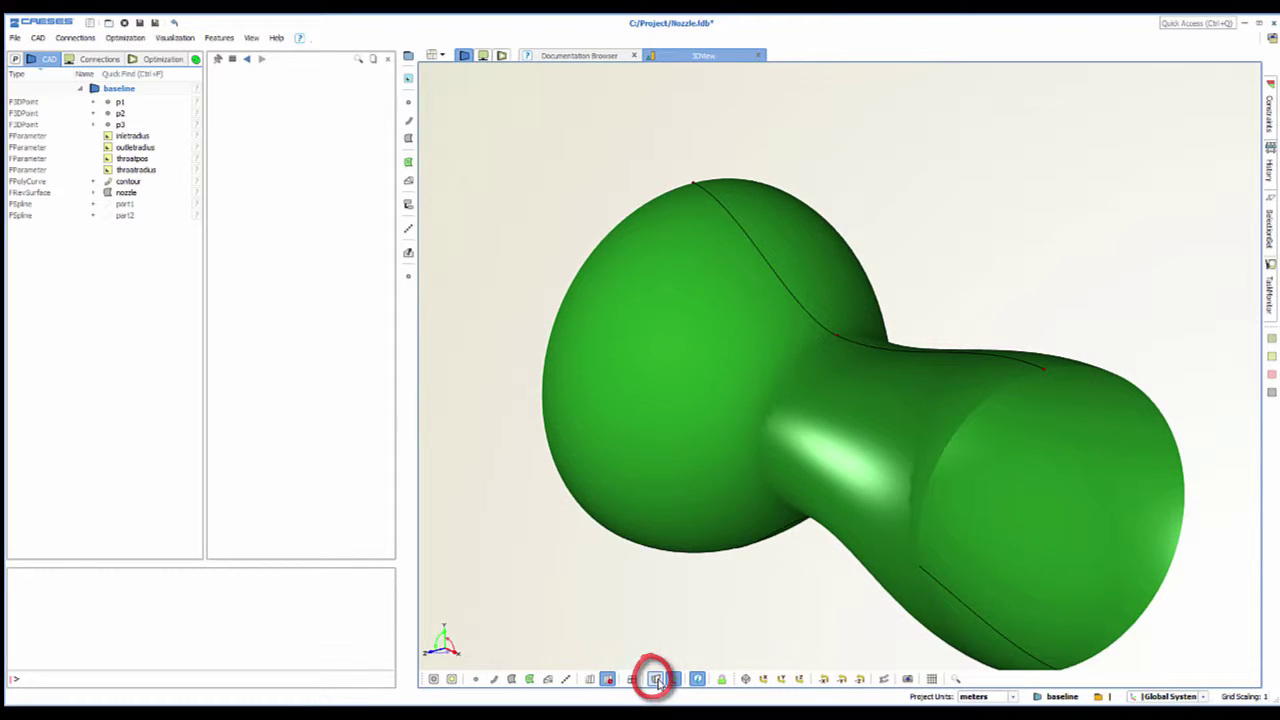
click(657, 679)
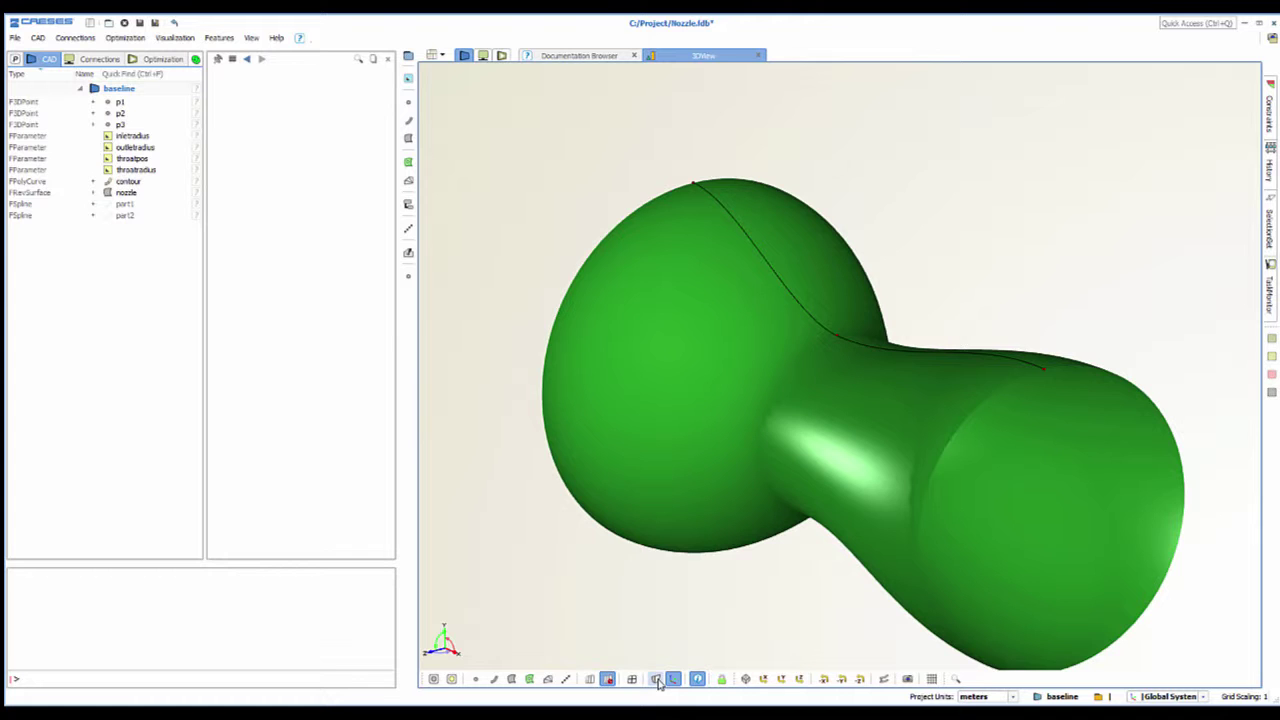
click(670, 680)
drag(760, 437, 945, 432)
click(676, 679)
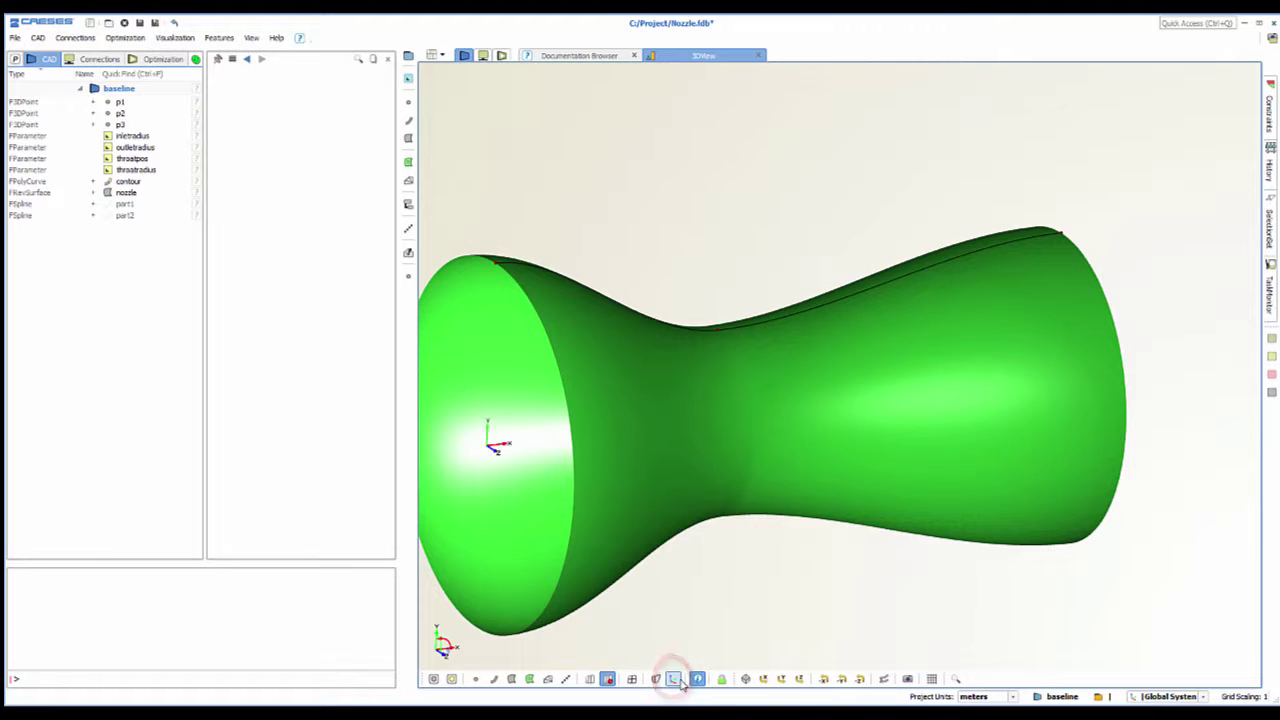
Toggle the on-screen view hints, and freeze and unfreeze the nozzle's current state for design comparison.
click(697, 679)
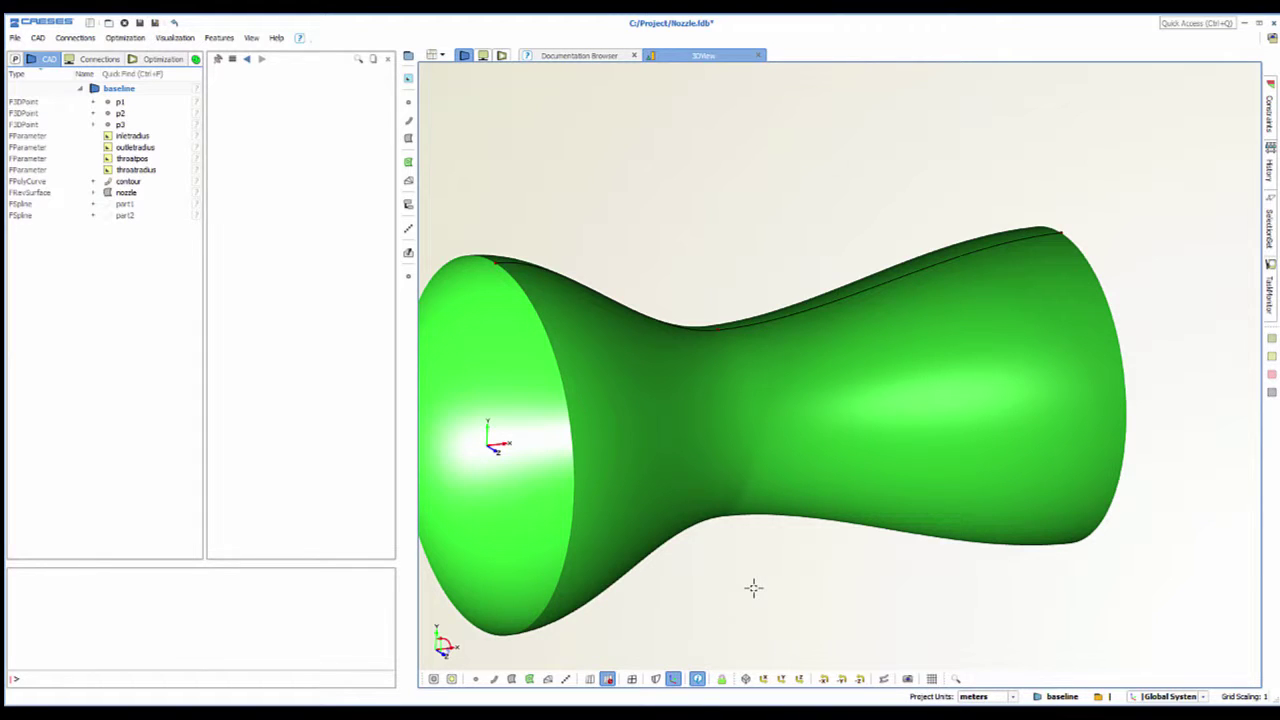
middle_drag(771, 566, 809, 523)
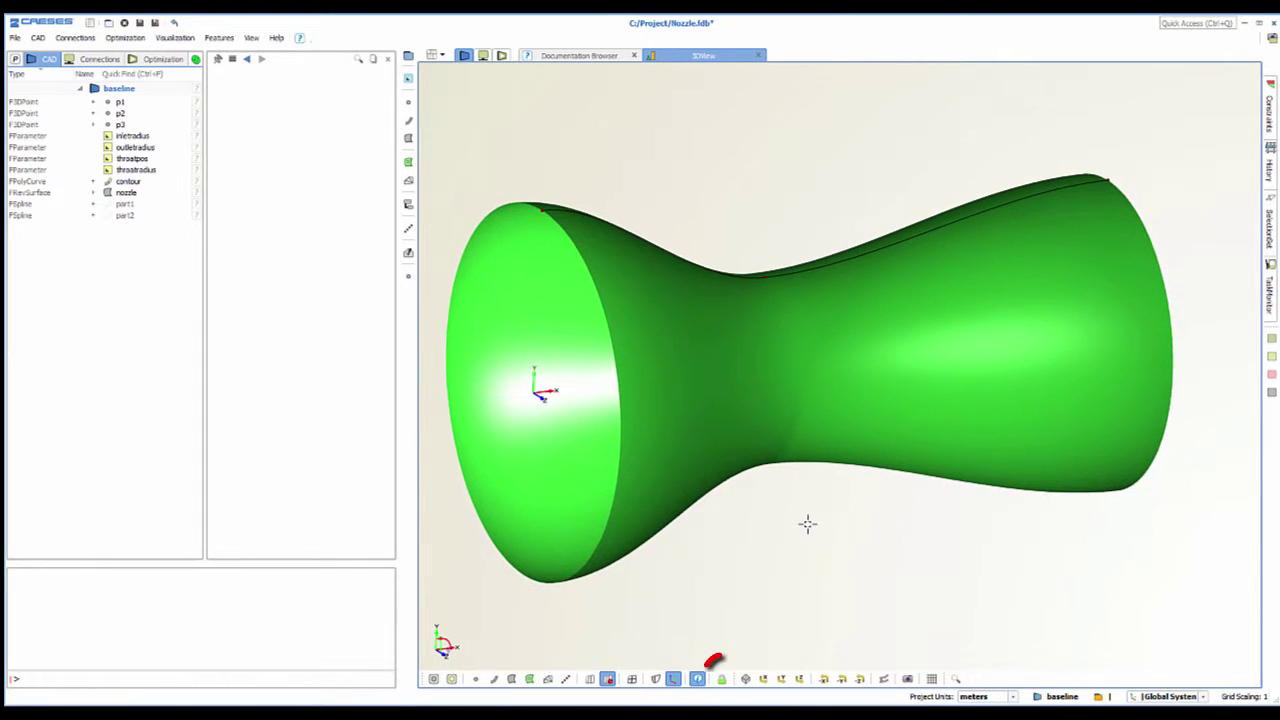
click(723, 682)
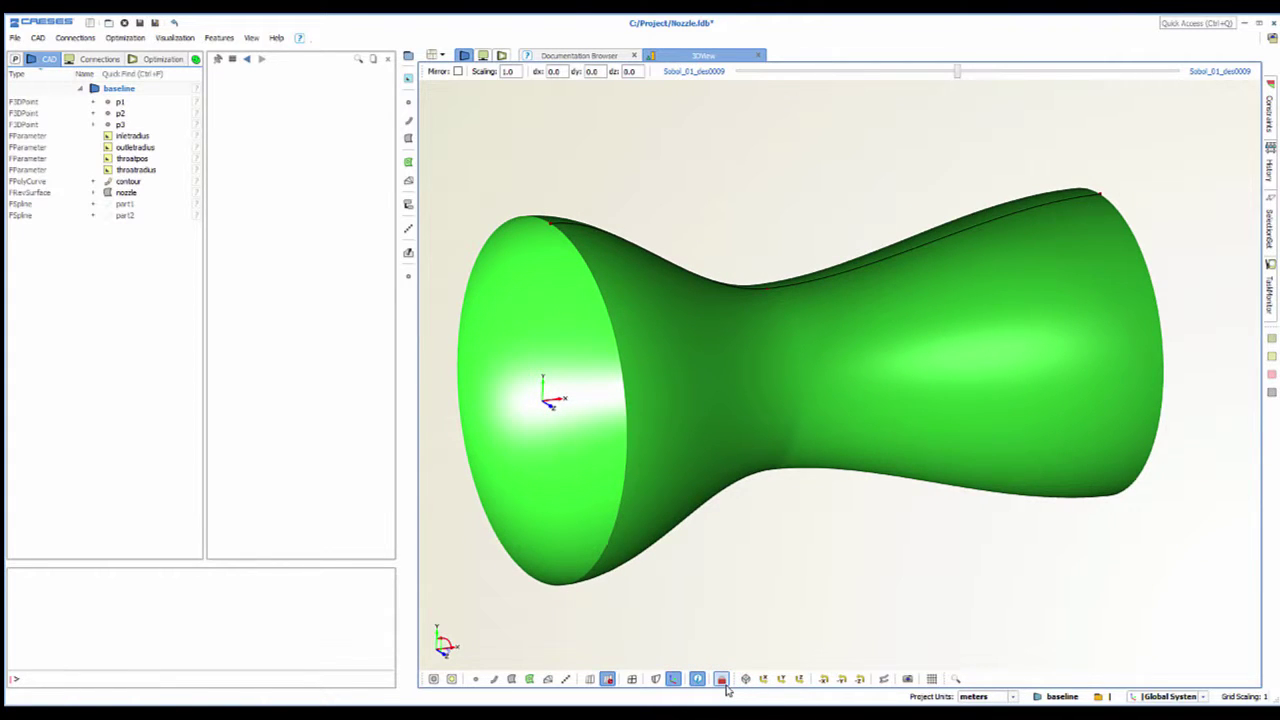
click(725, 685)
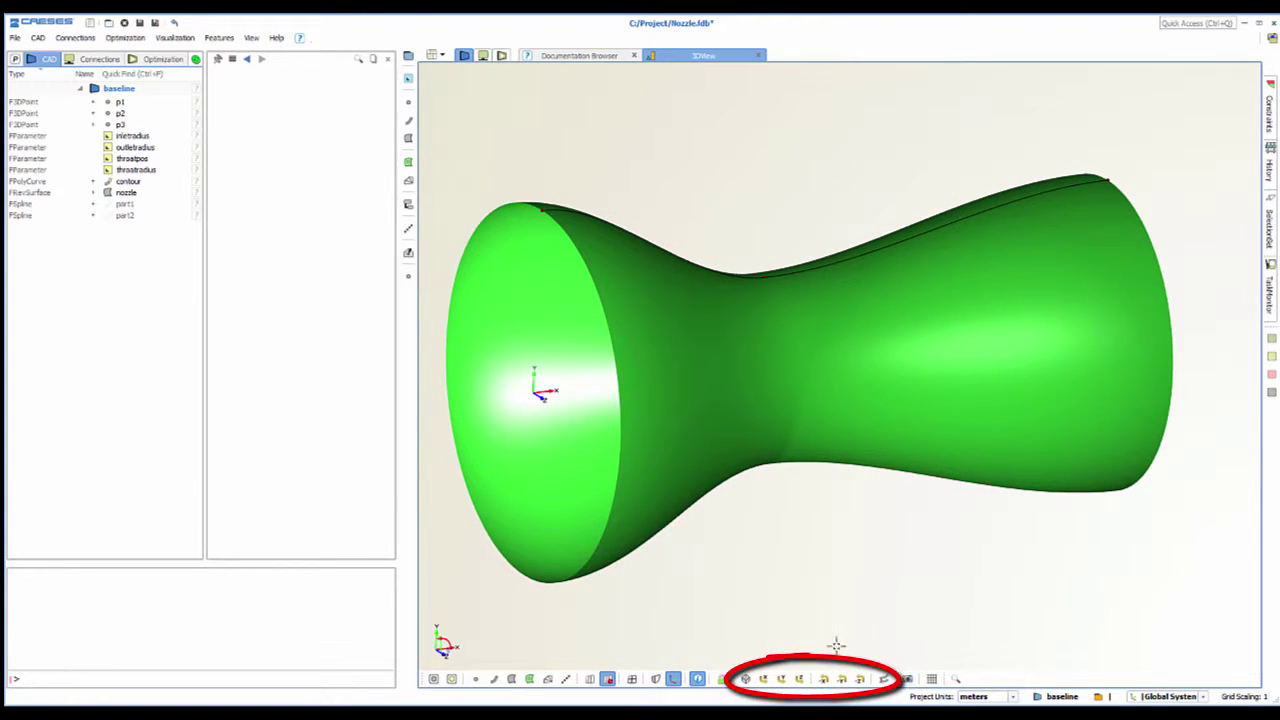
Switch to the isometric view set and look at the nozzle from each of the four isometric directions.
click(746, 680)
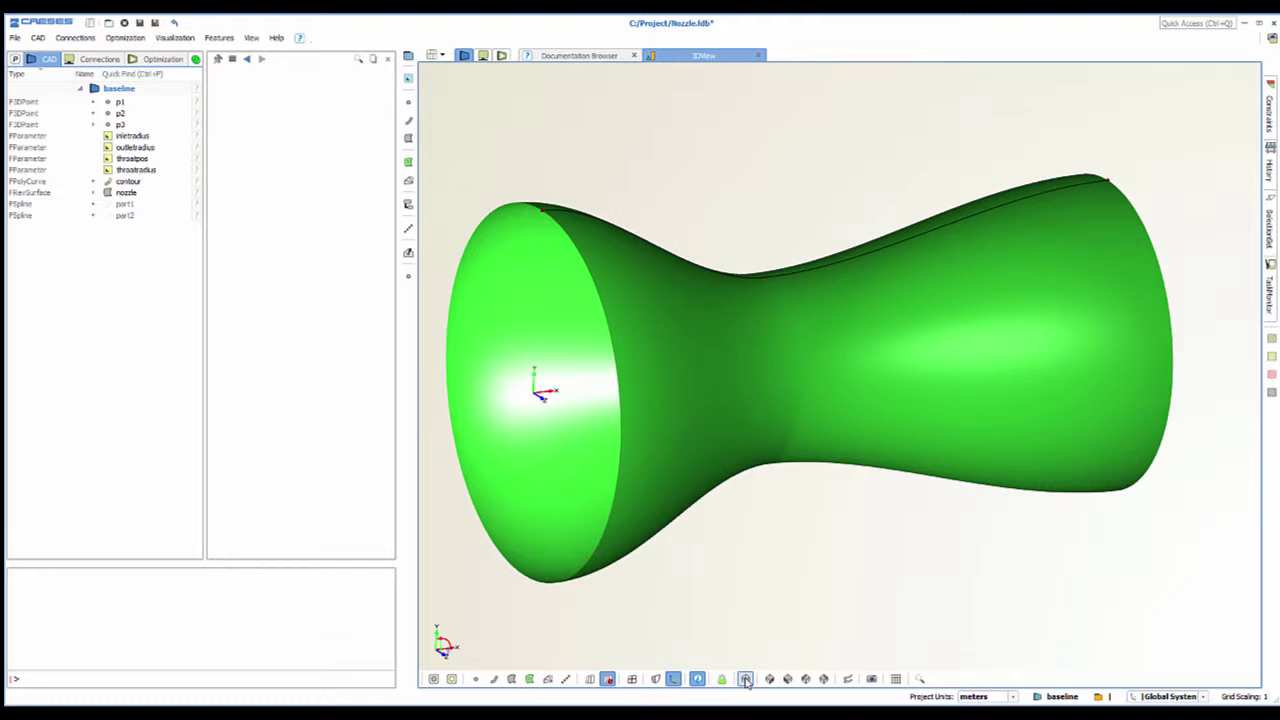
click(746, 680)
click(769, 680)
click(786, 680)
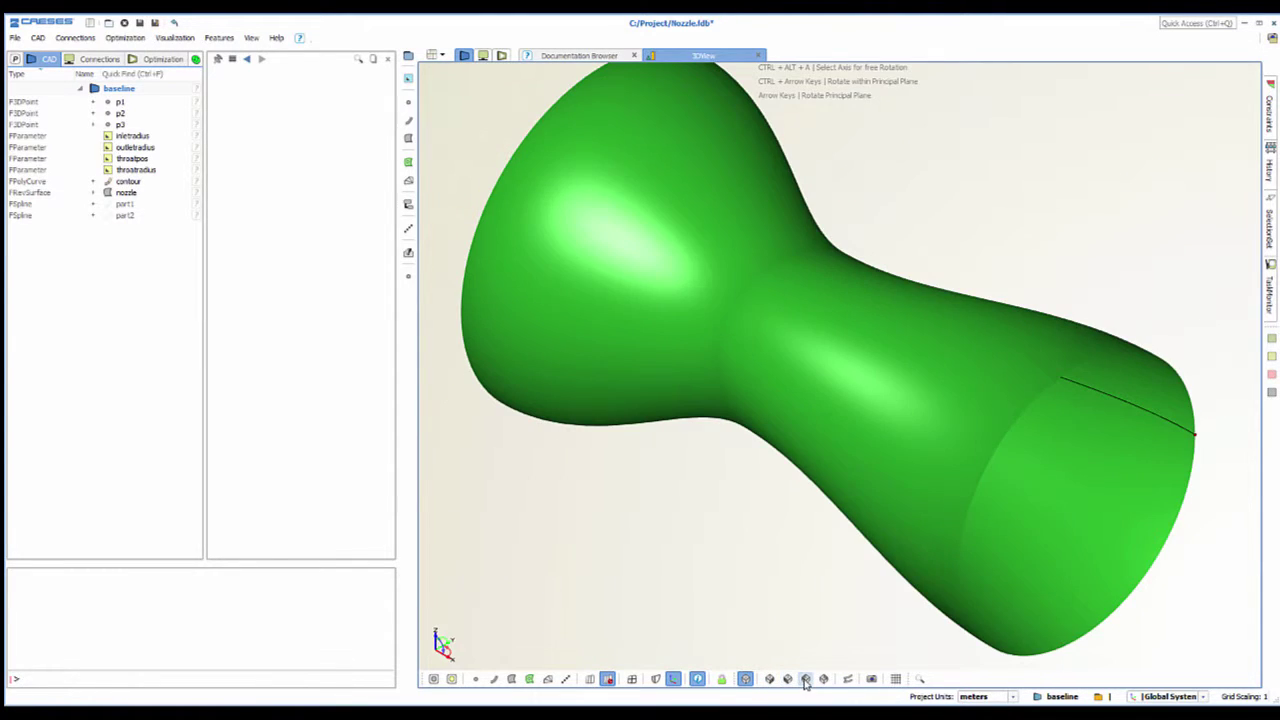
click(805, 680)
click(823, 680)
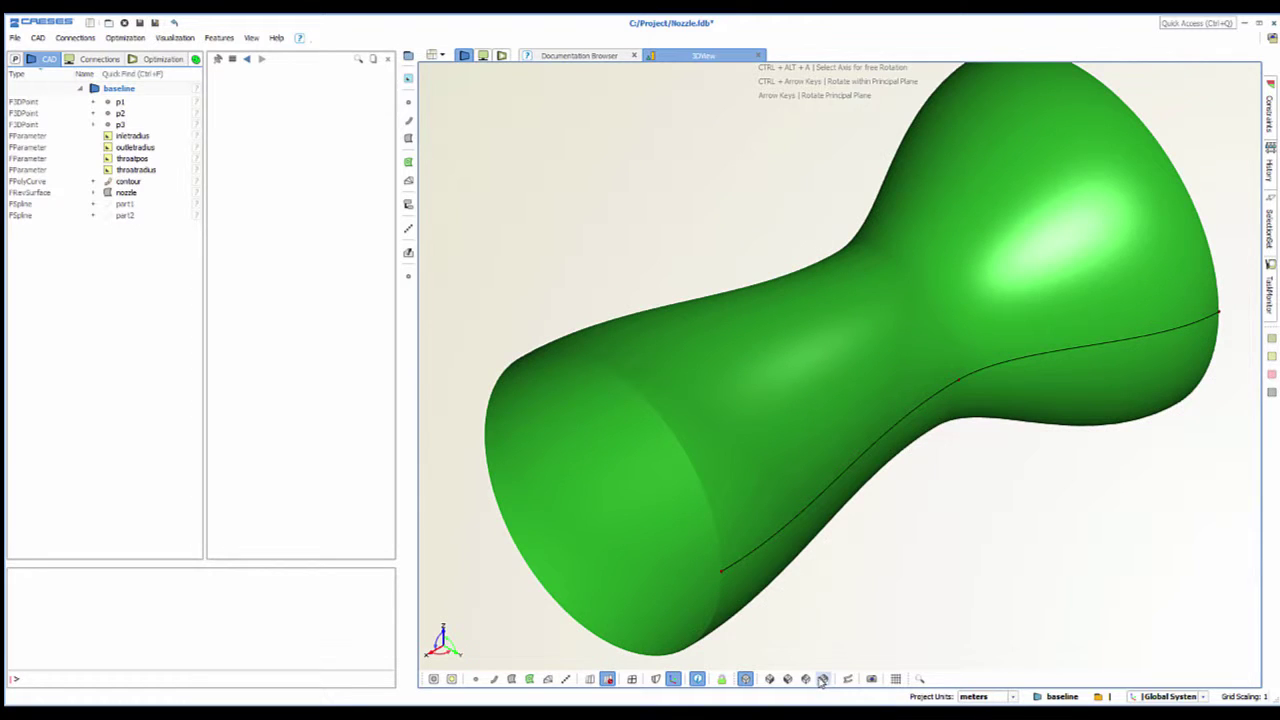
Return to the axis-aligned view set and look at the nozzle along the X, Y and Z axes, including opposite directions.
click(744, 680)
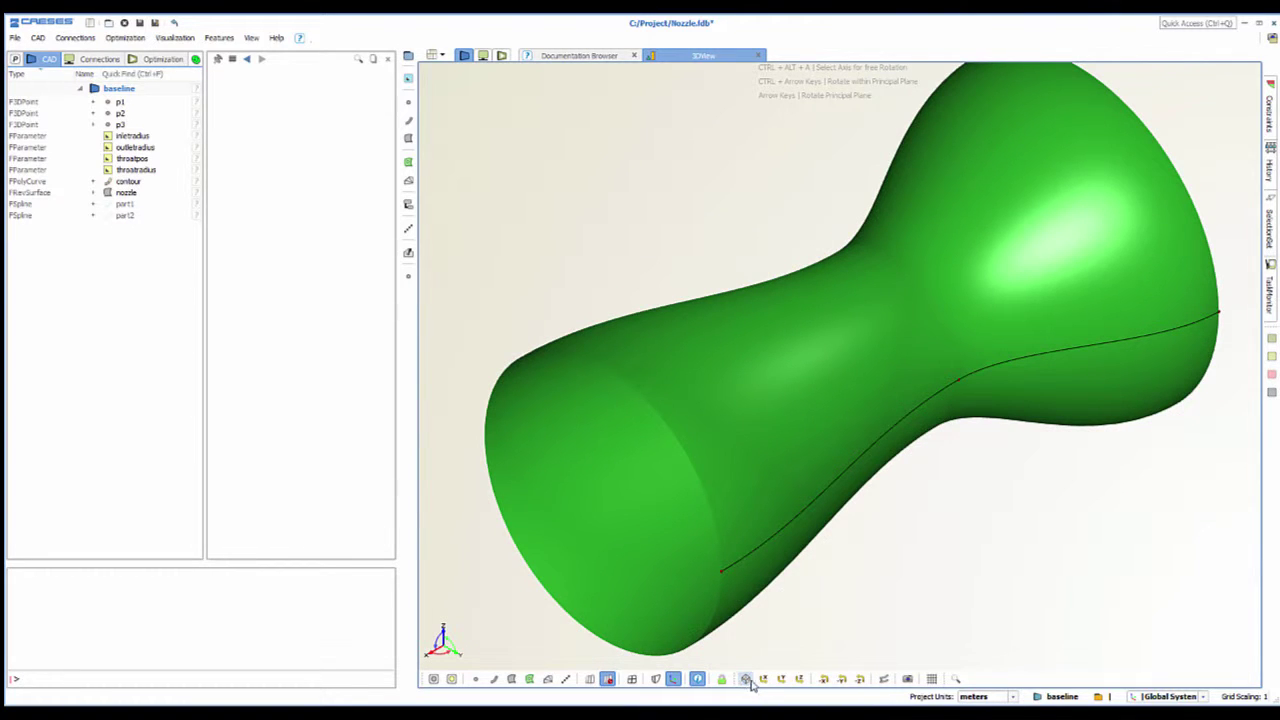
click(763, 680)
click(781, 680)
click(799, 680)
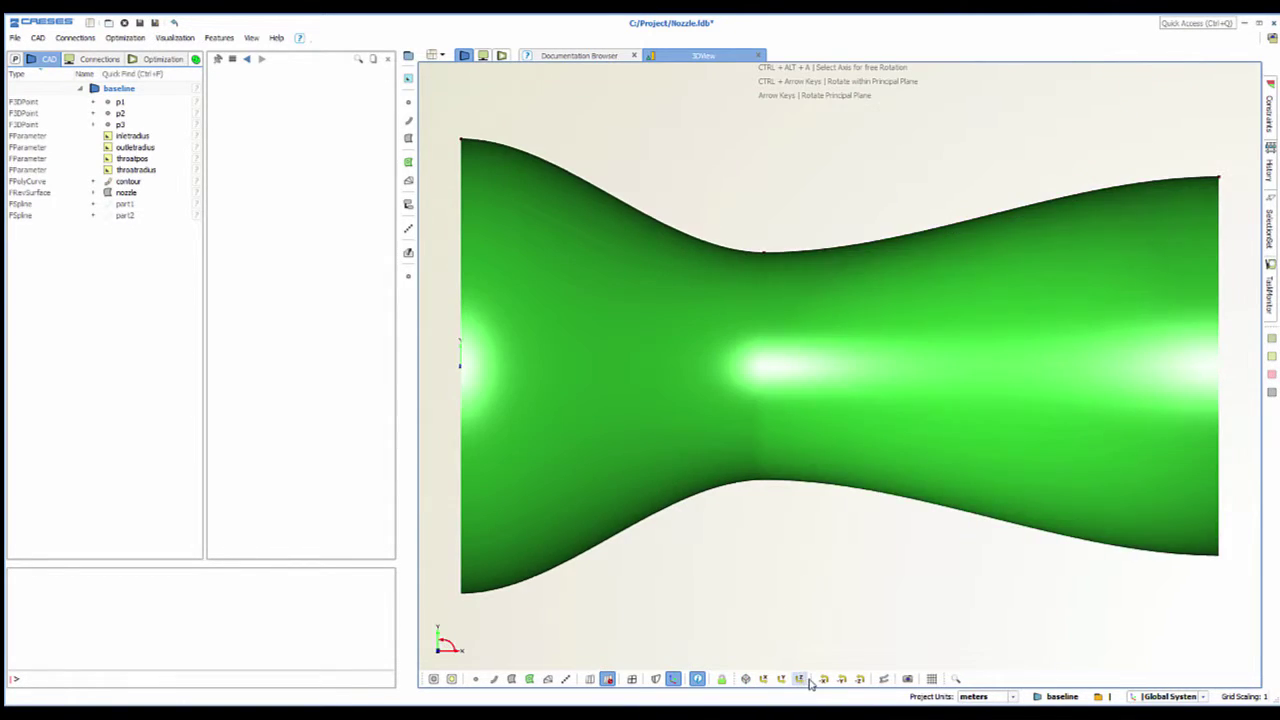
click(823, 680)
click(861, 680)
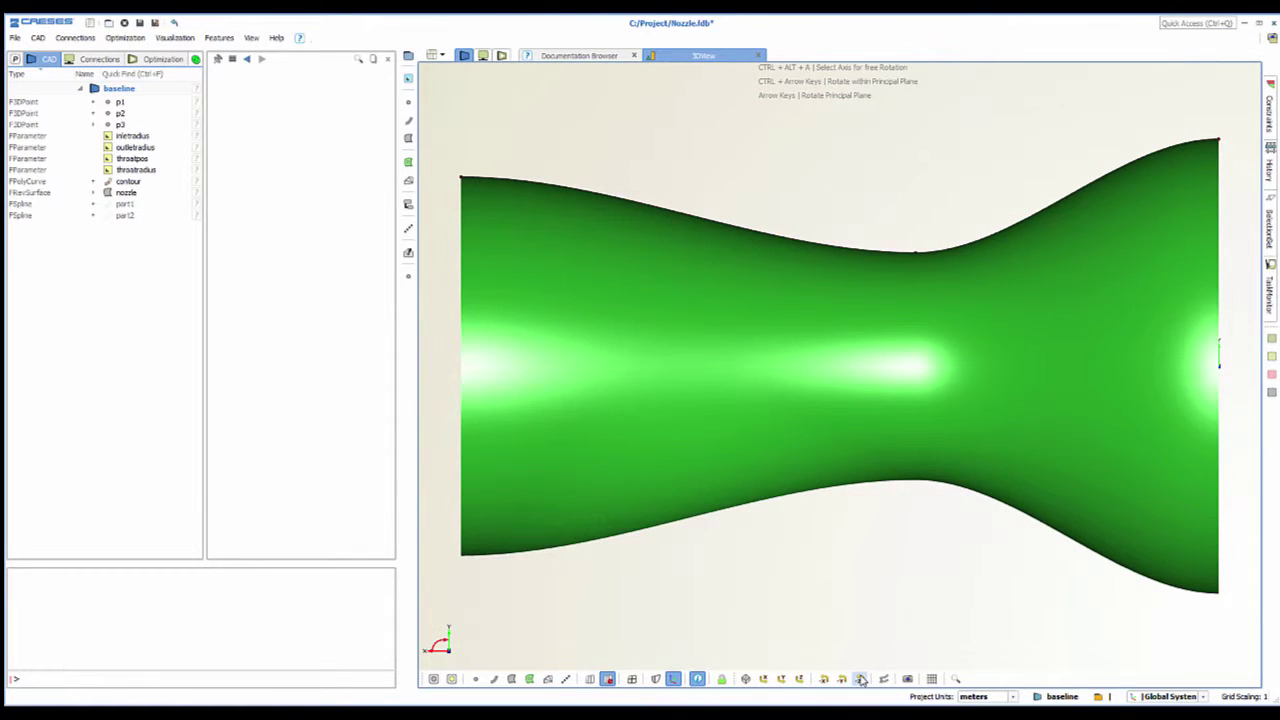
click(883, 680)
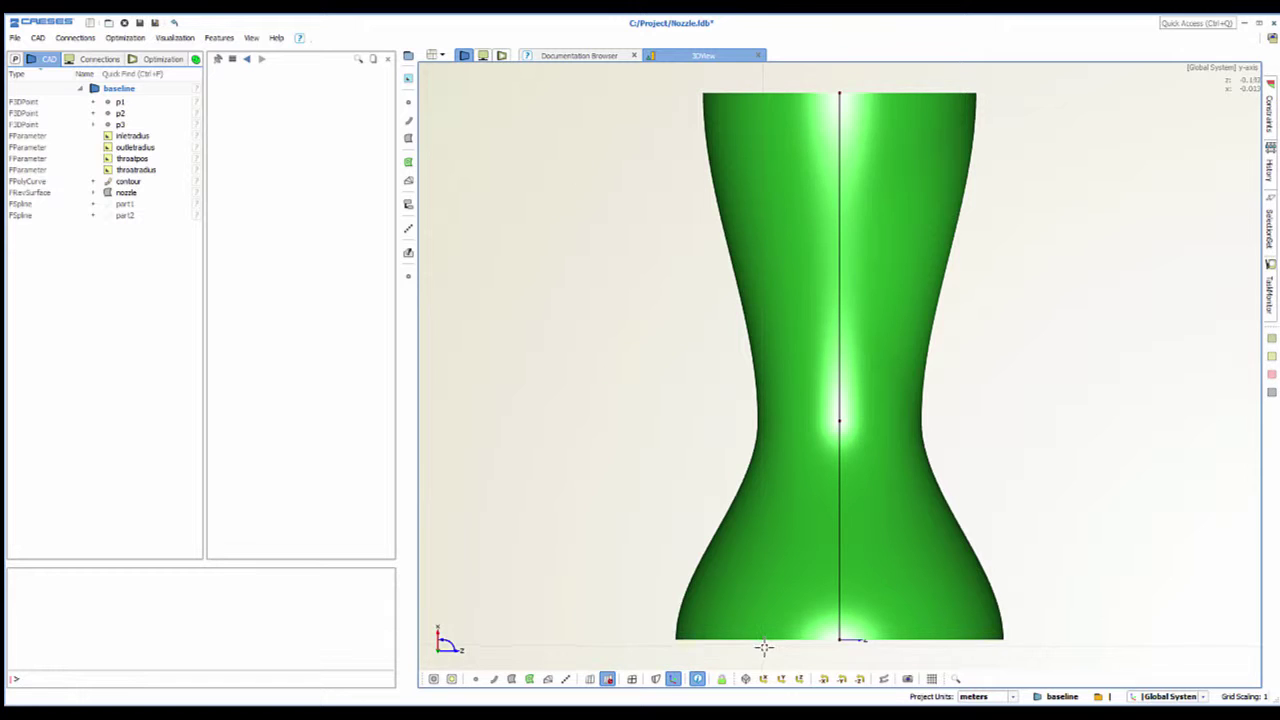
Activate the cutting plane through the nozzle perpendicular to the Y axis and display the plane with its grid.
click(907, 679)
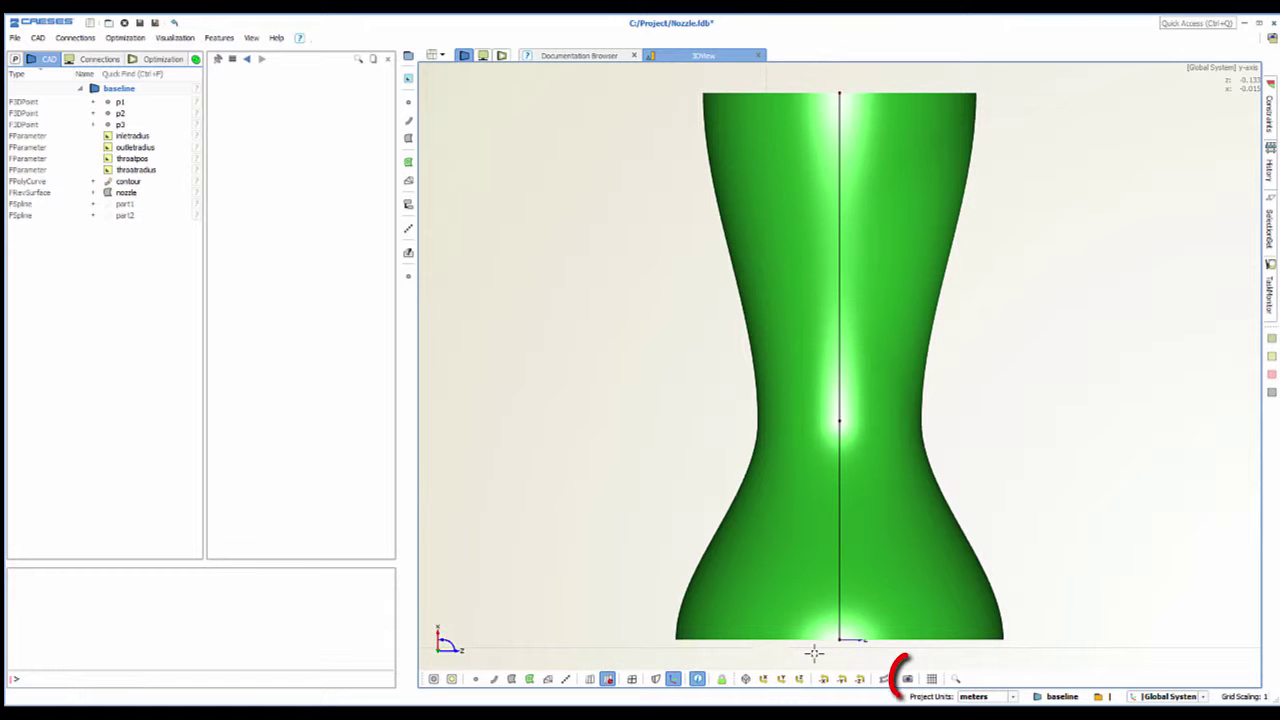
click(930, 676)
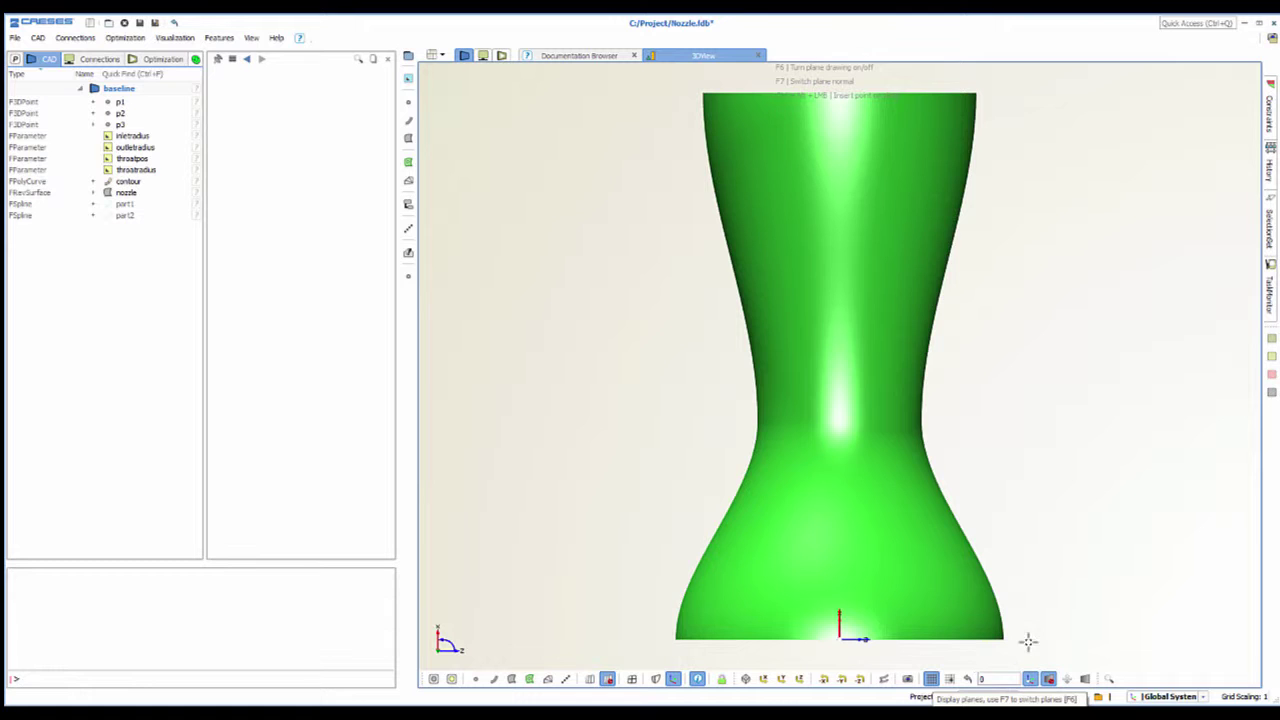
click(1084, 679)
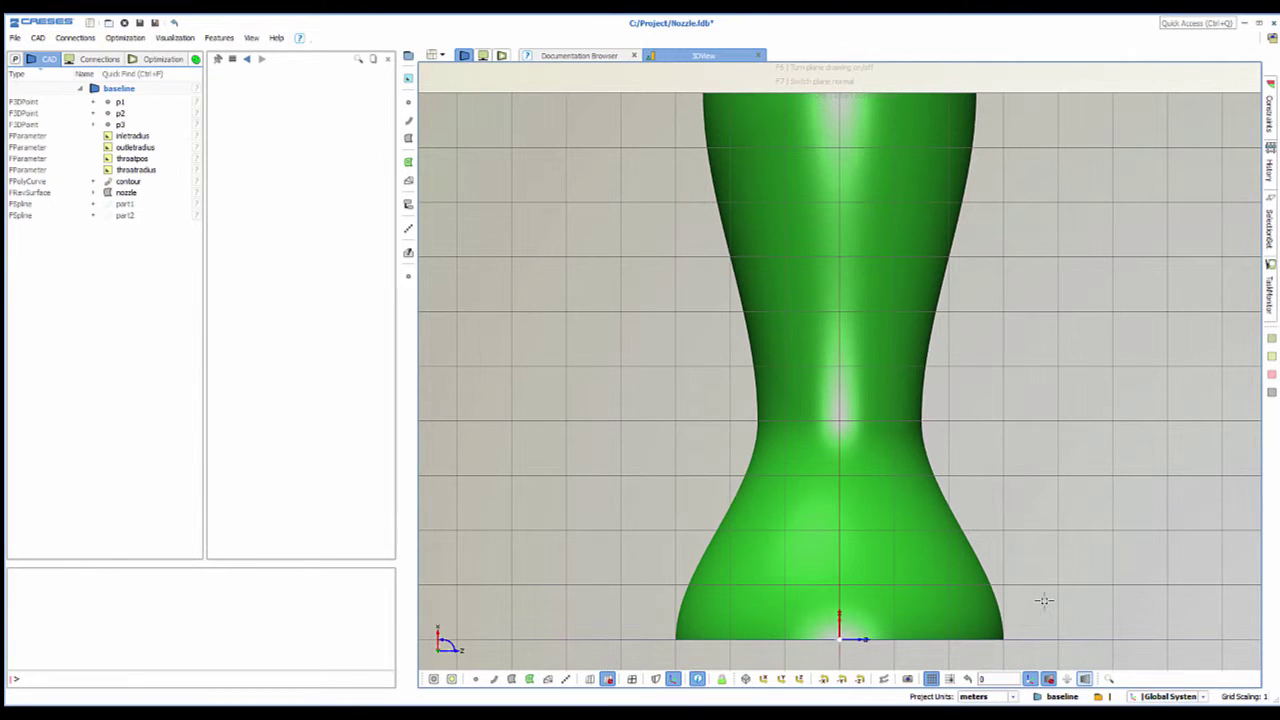
scroll(1044, 600, down, 3)
middle_drag(1038, 566, 957, 469)
scroll(957, 469, down, 1)
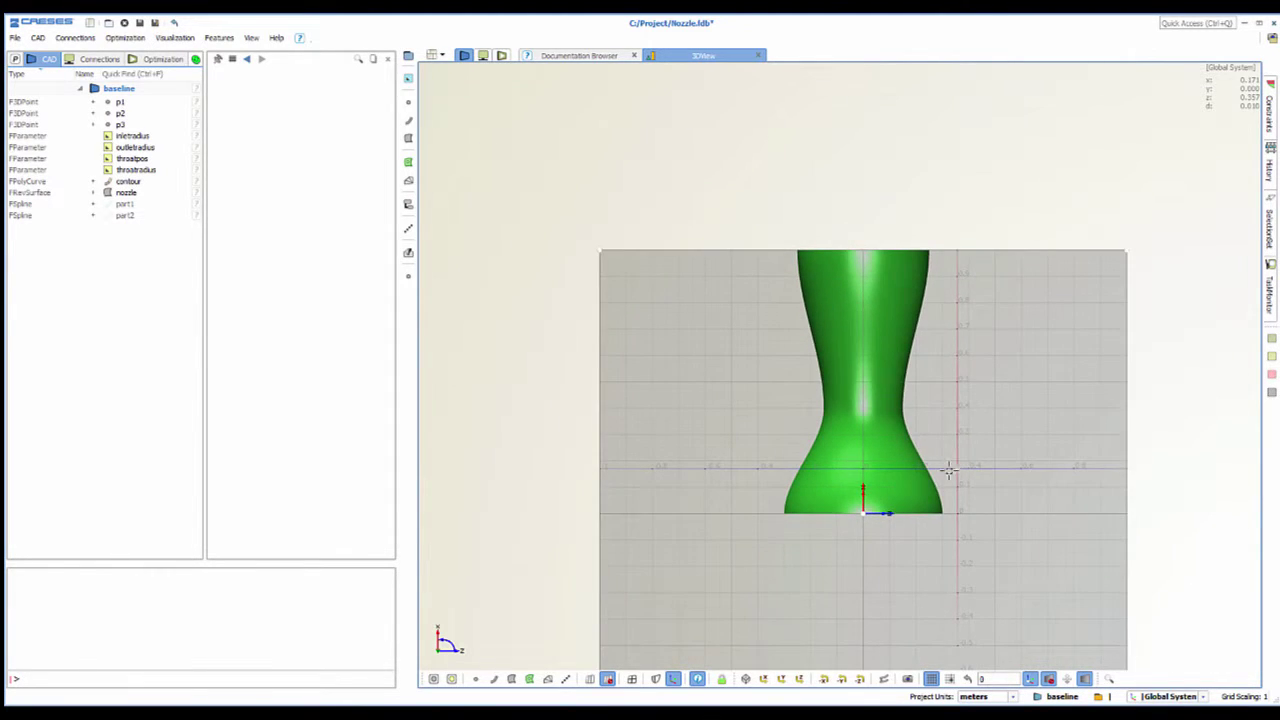
scroll(829, 471, up, 2)
Switch the nozzle's cut off and on again, and view the sectioned nozzle and plane from an oblique angle.
click(1049, 680)
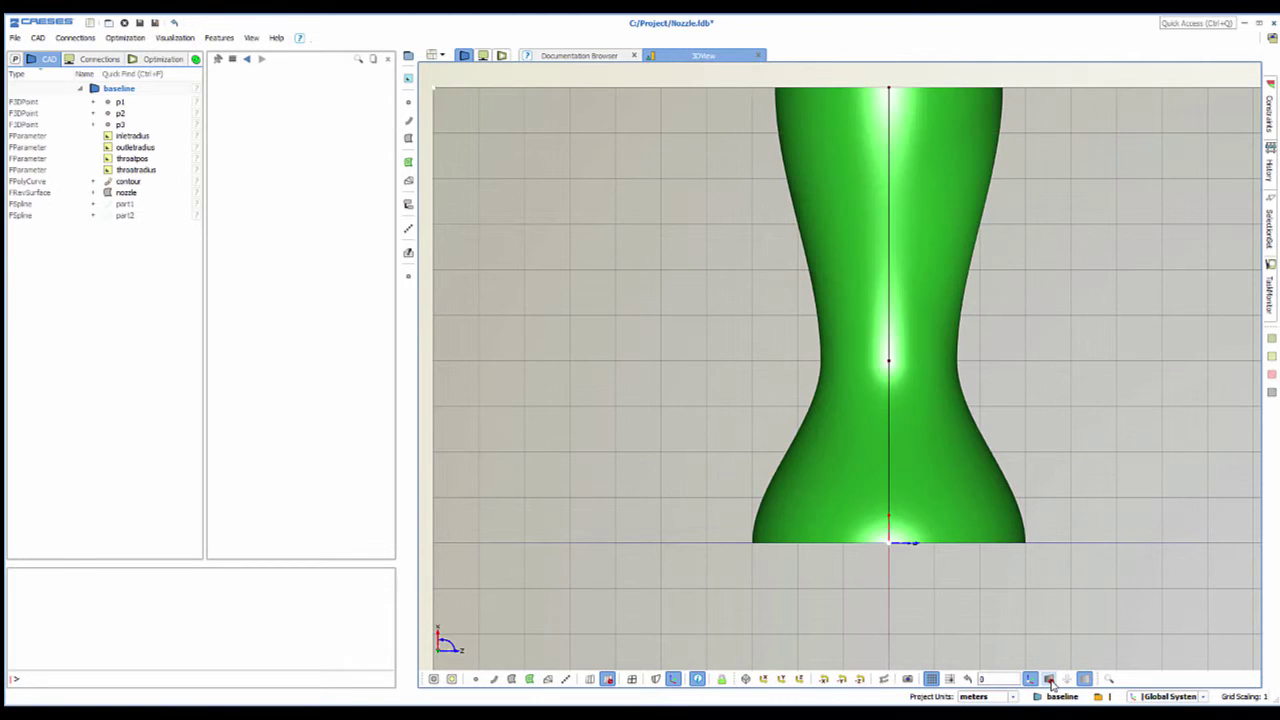
click(1050, 680)
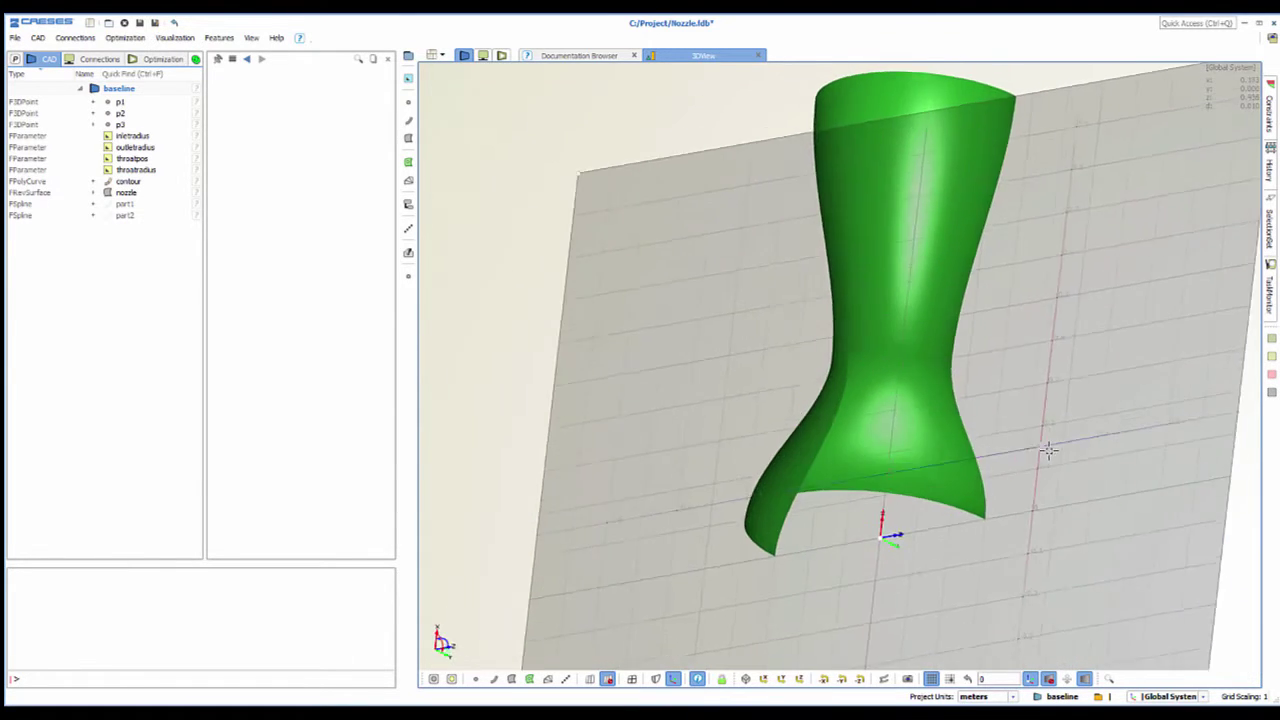
drag(1048, 450, 1050, 476)
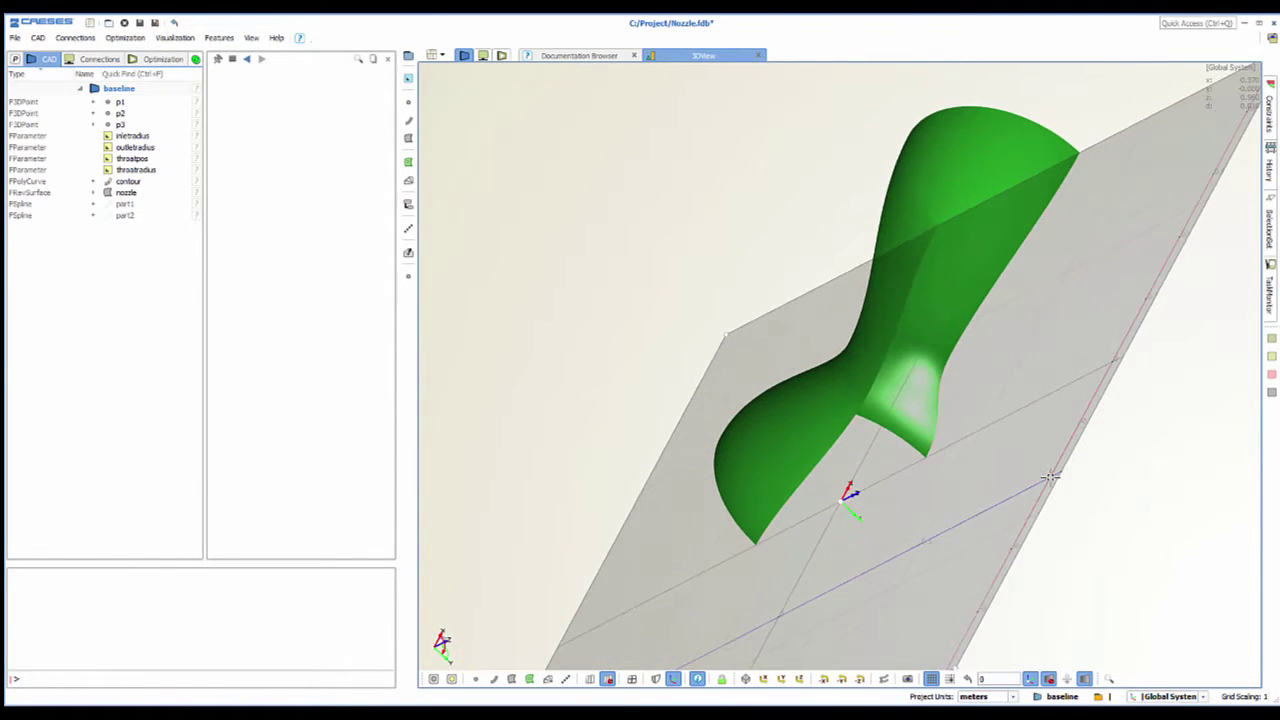
click(1049, 679)
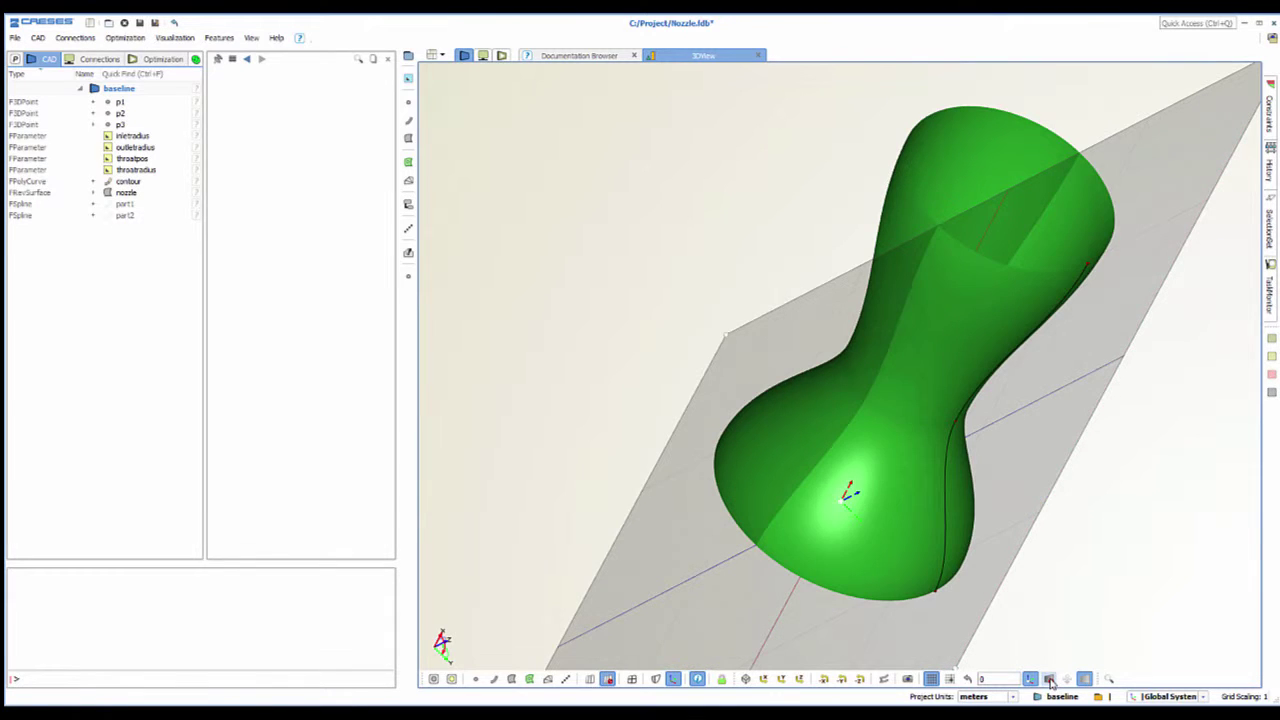
click(1050, 680)
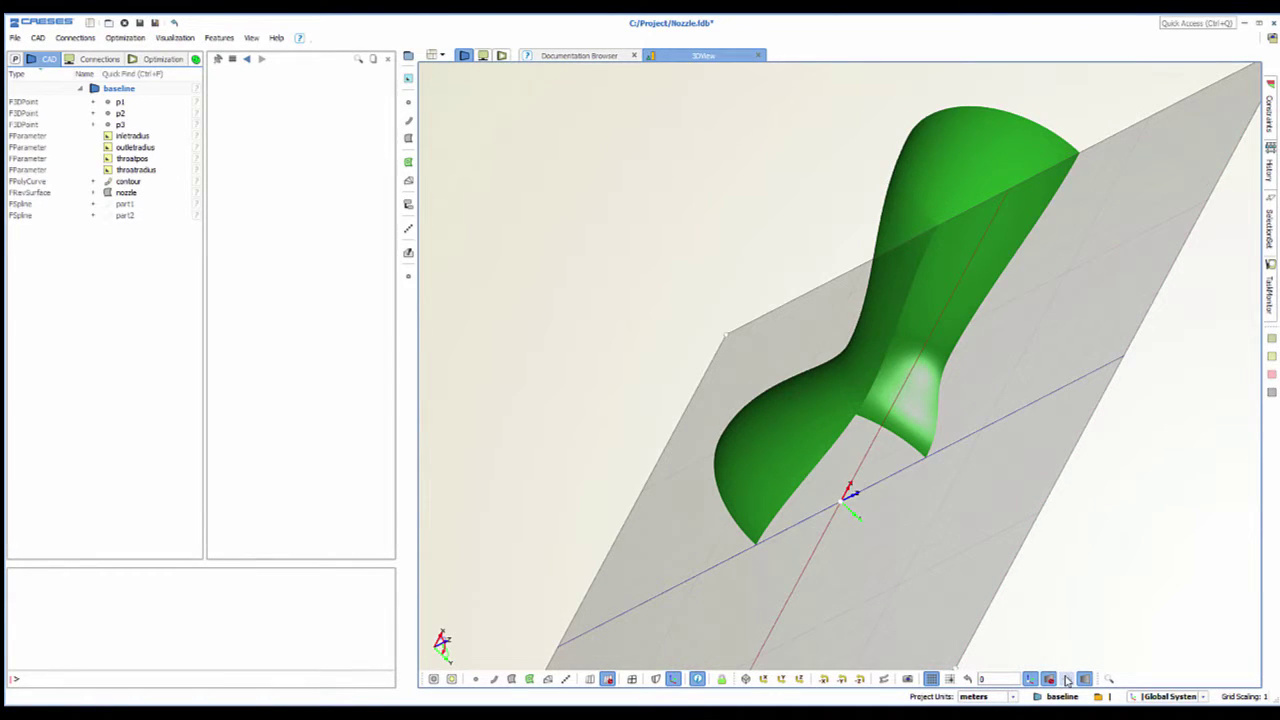
Move the cutting plane along the Y axis to about 0.103, and back through the nozzle to about -0.142.
click(1067, 680)
click(1067, 679)
click(860, 512)
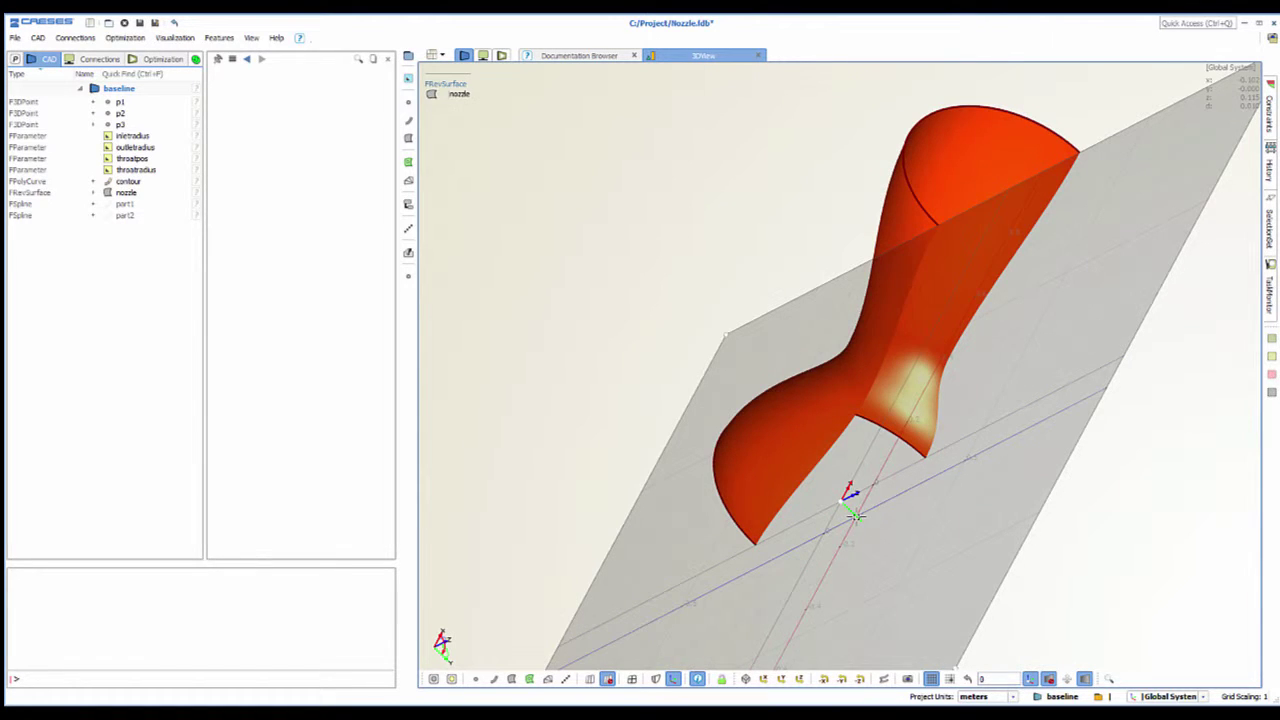
drag(855, 515, 880, 525)
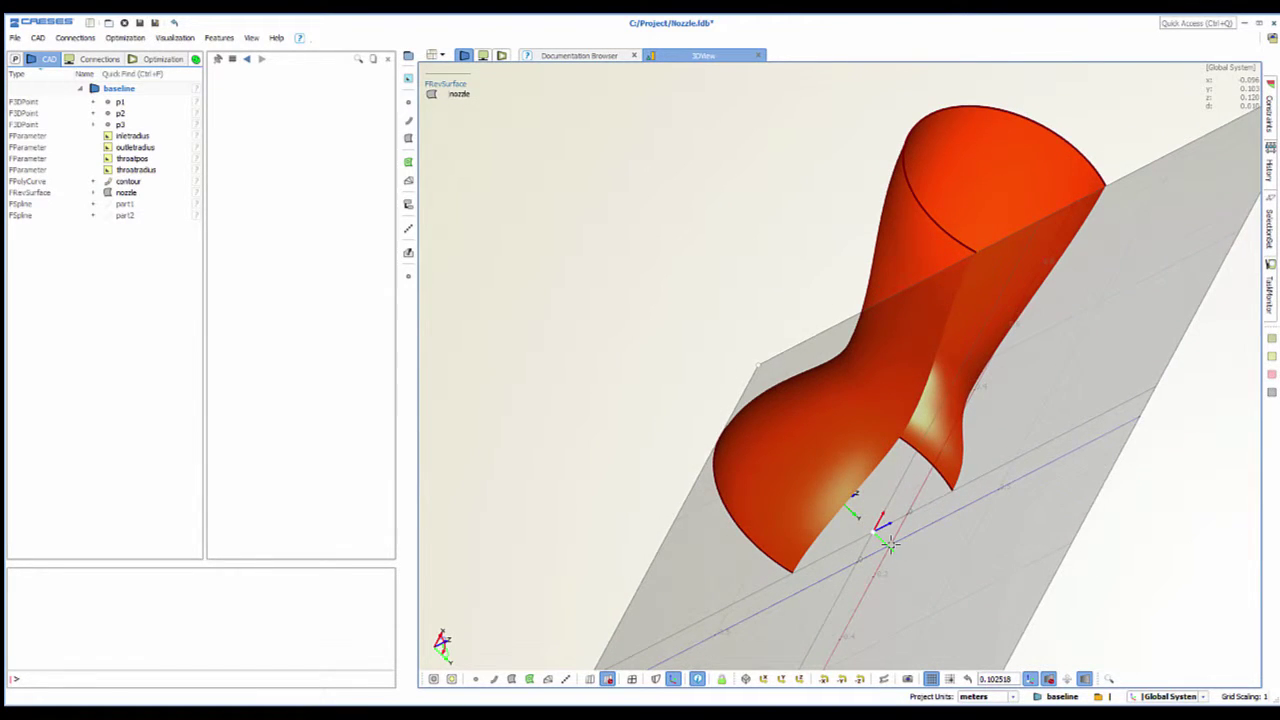
click(1029, 681)
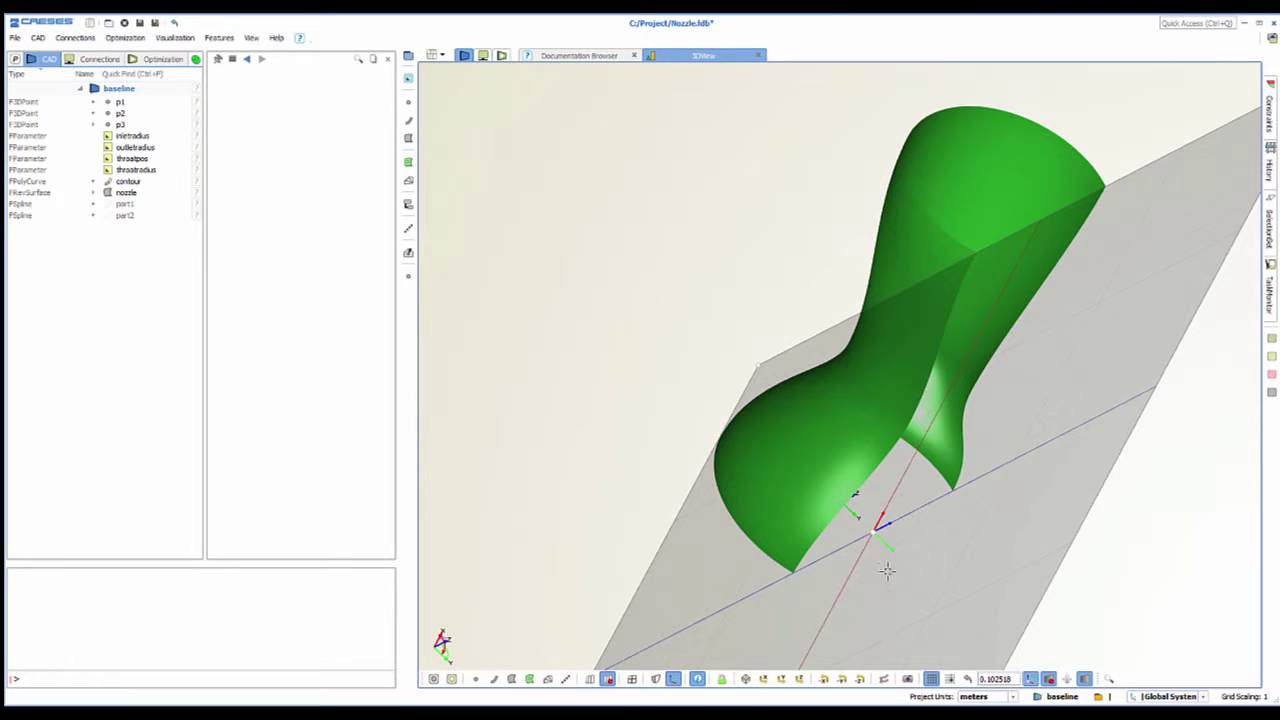
click(880, 525)
drag(887, 546, 806, 472)
click(951, 635)
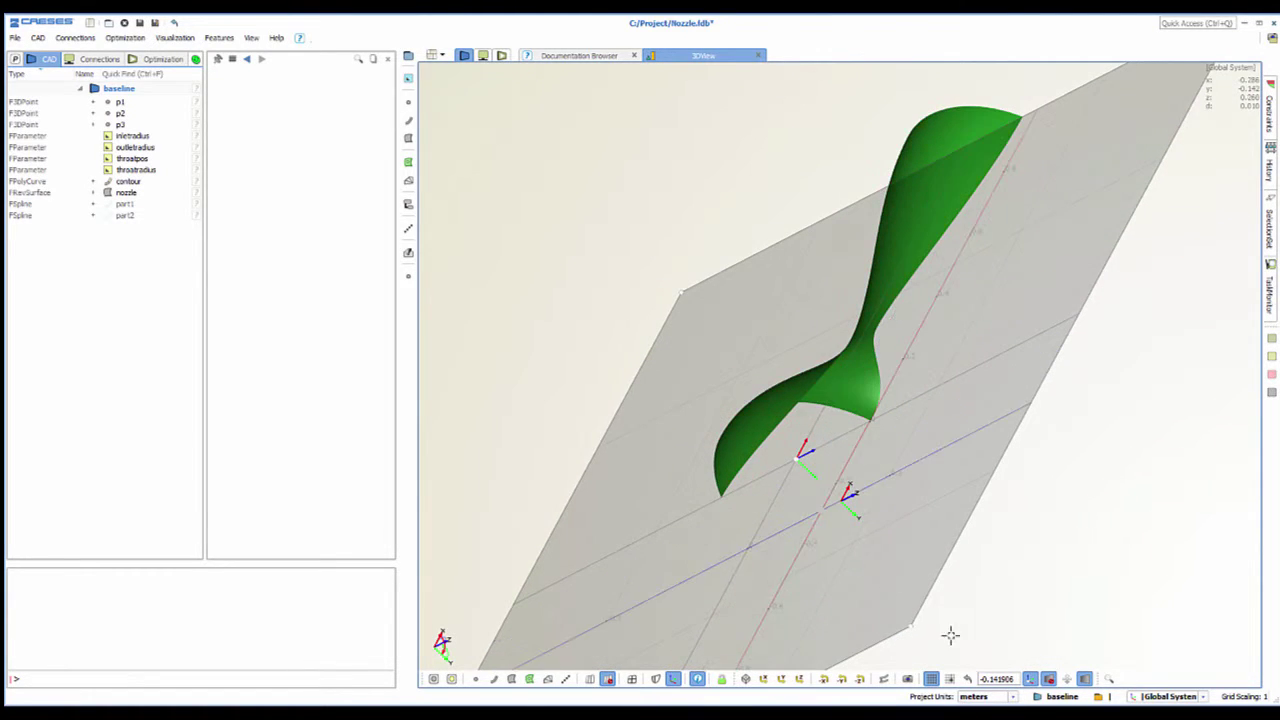
Reverse the side of the nozzle that is cut away, hide the plane, and view the section from another angle.
click(1066, 680)
drag(986, 440, 1078, 429)
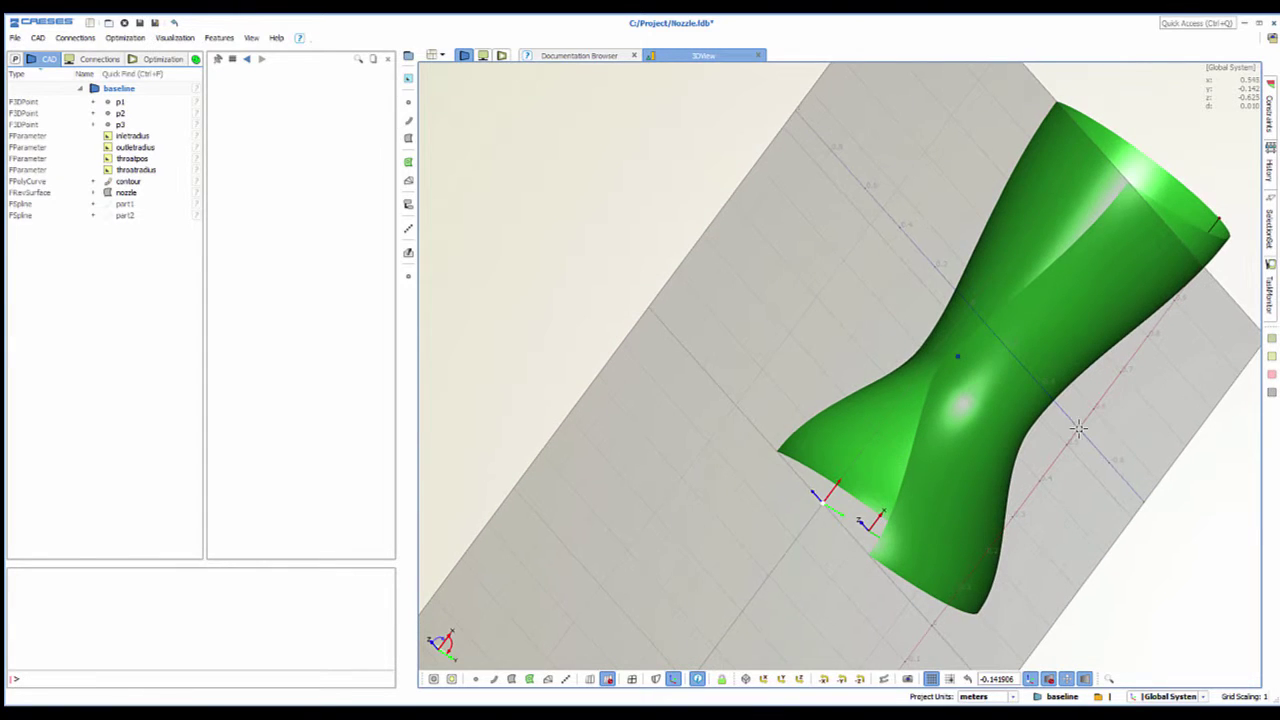
click(1084, 681)
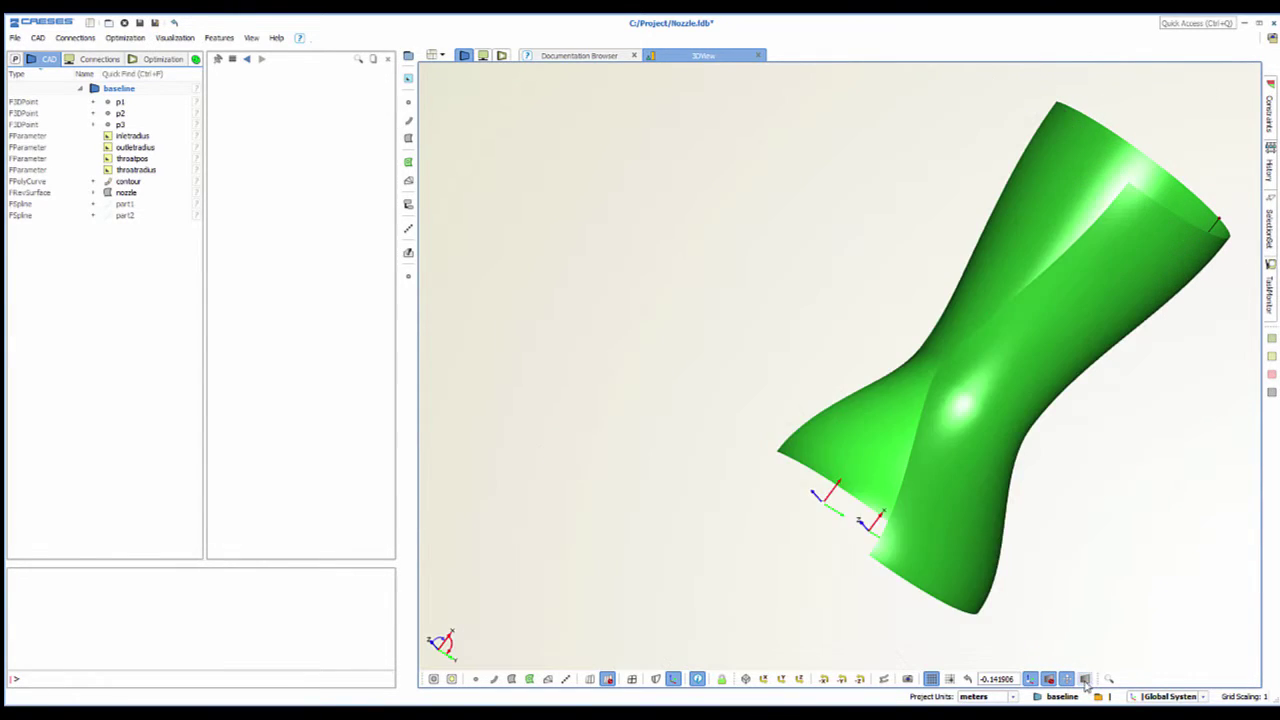
drag(955, 413, 1020, 480)
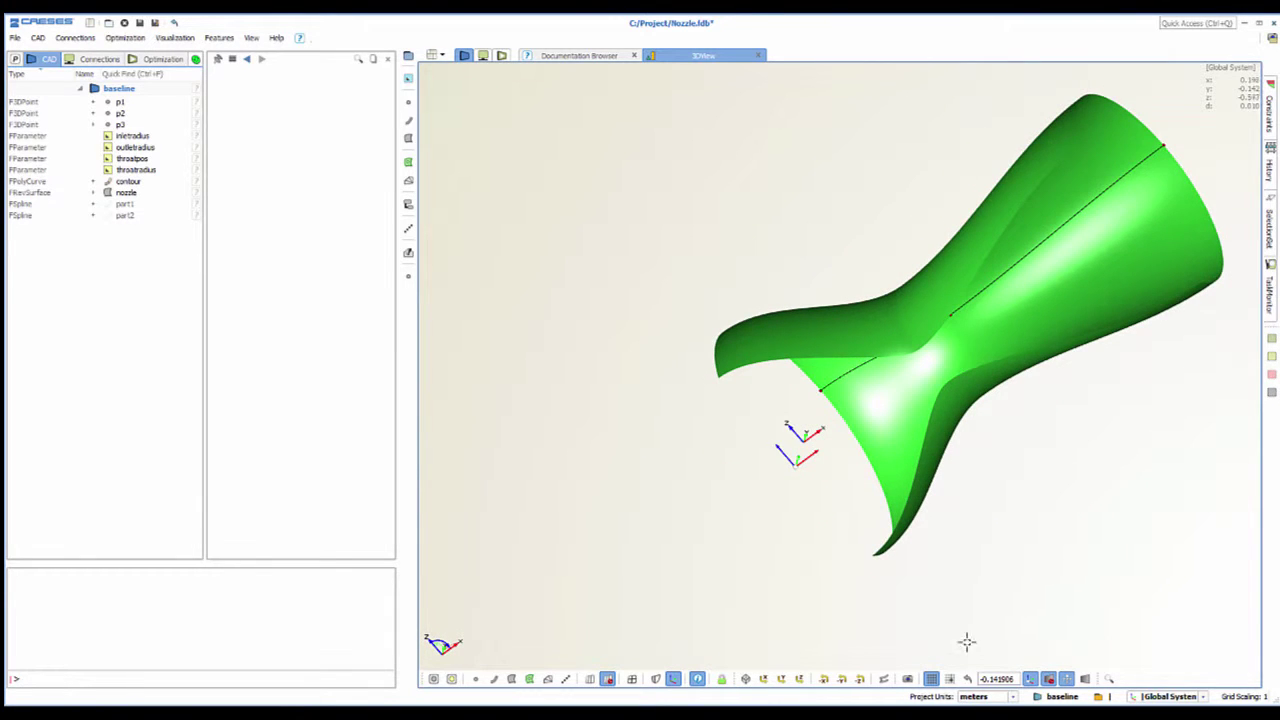
Turn off the cutting plane and reframe the complete nozzle lying sideways in the view.
click(931, 679)
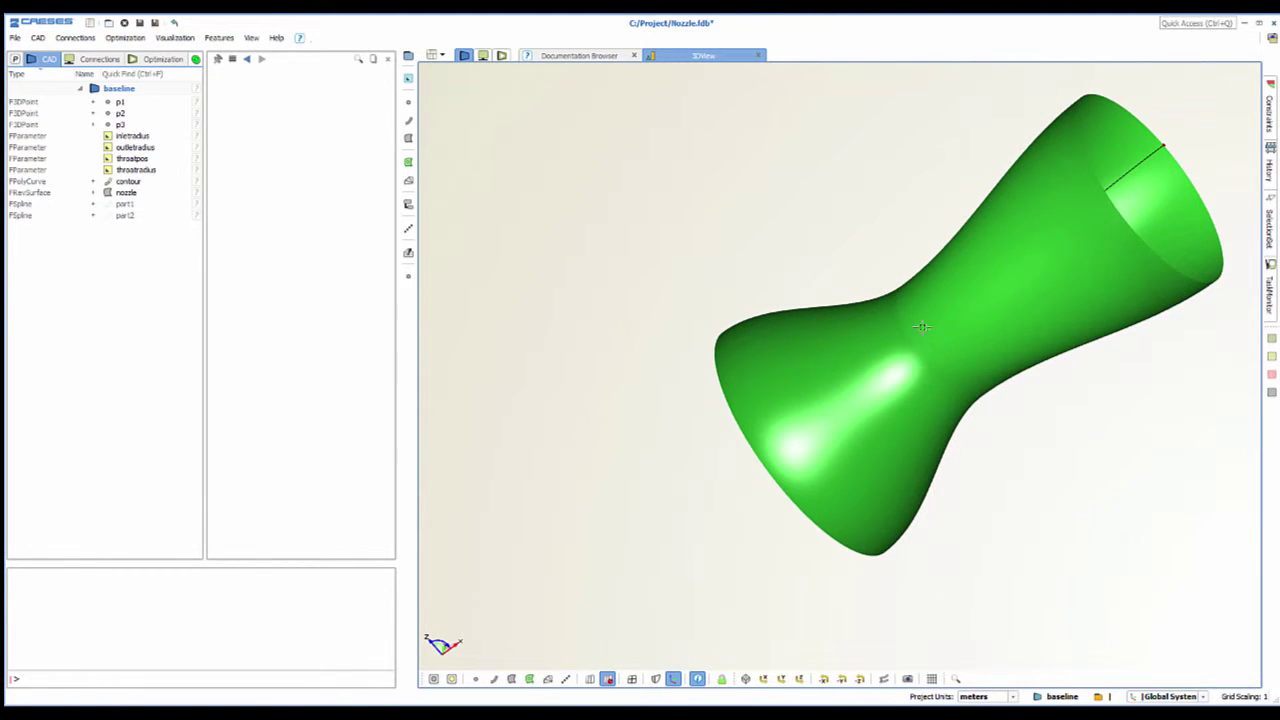
mouse_move(990, 298)
mouse_down()
mouse_move(974, 354)
mouse_move(900, 389)
mouse_move(772, 376)
mouse_move(797, 380)
mouse_up()
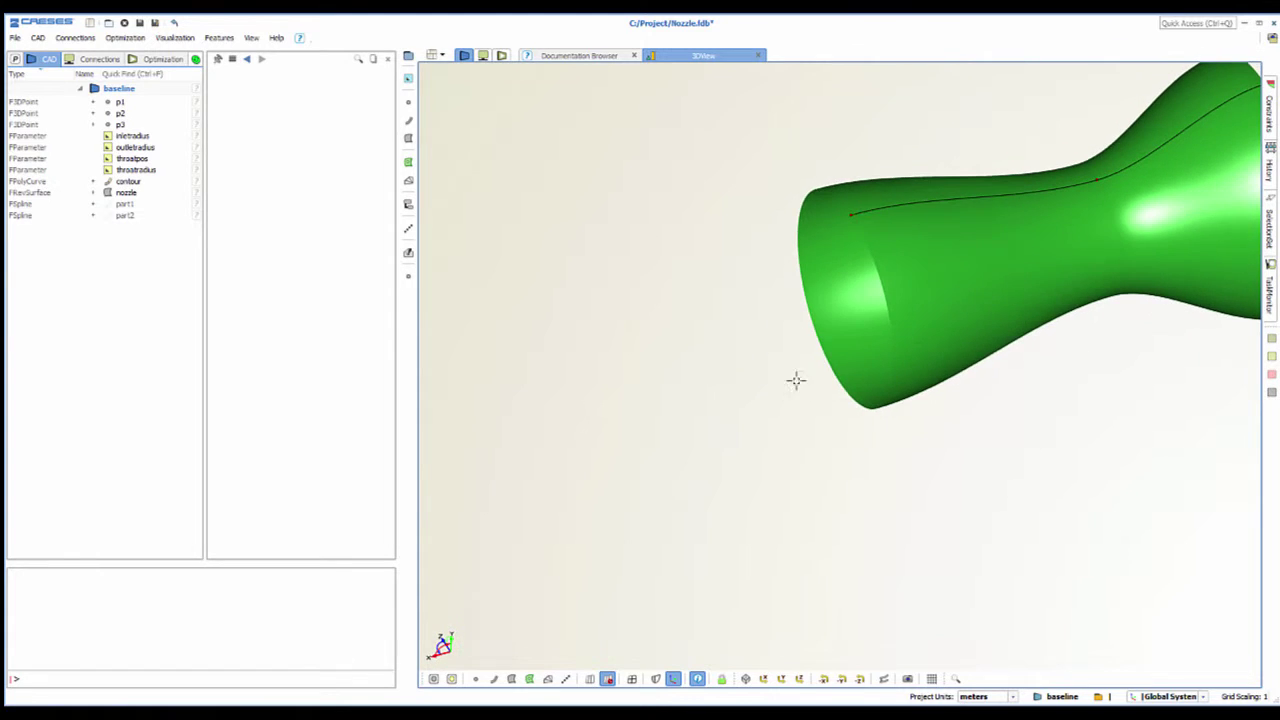
middle_drag(1155, 323, 945, 484)
right_click(945, 485)
click(876, 527)
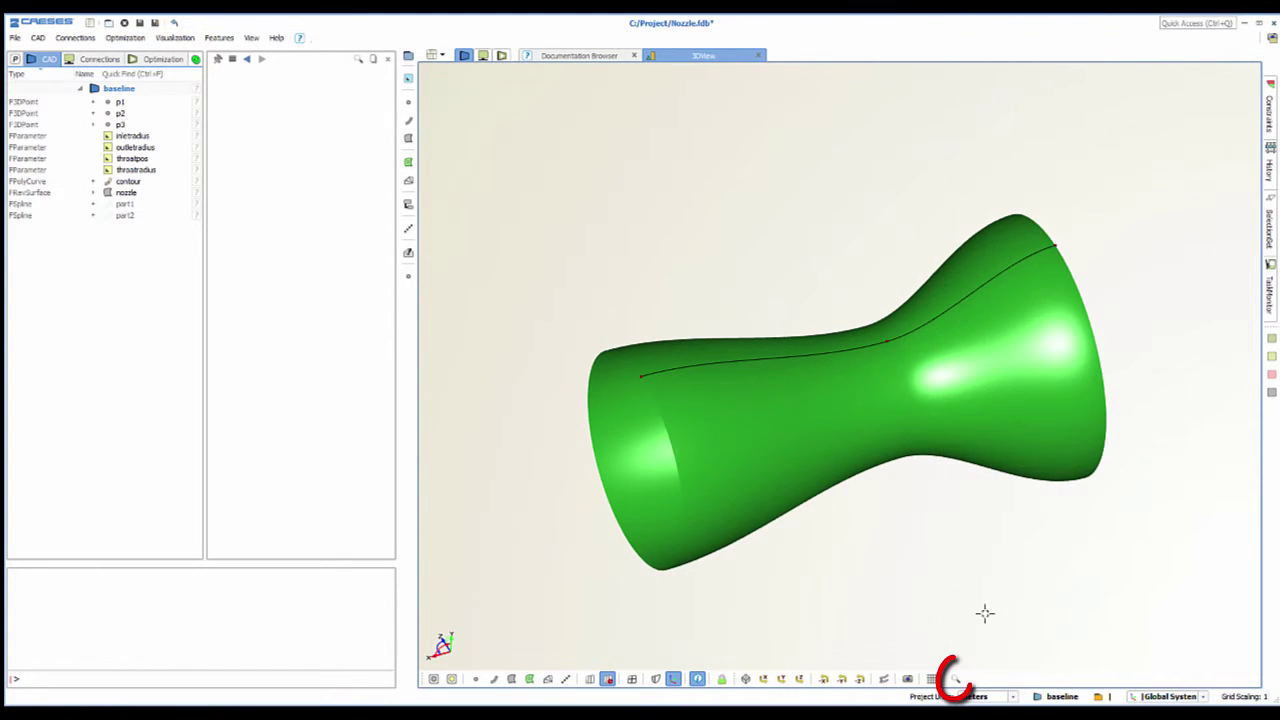
Filter the displayed objects by p2, nozzle, !nozzle and !p, and close the filter to show everything again.
click(956, 679)
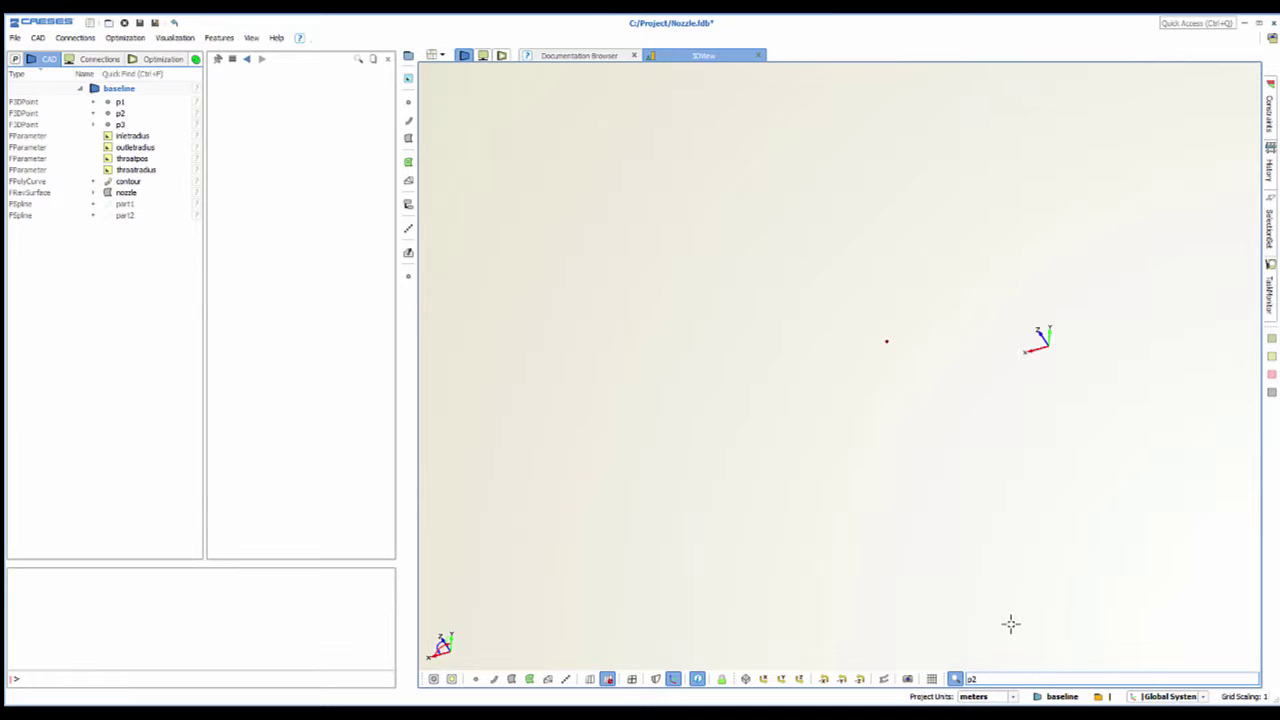
key(BackSpace)
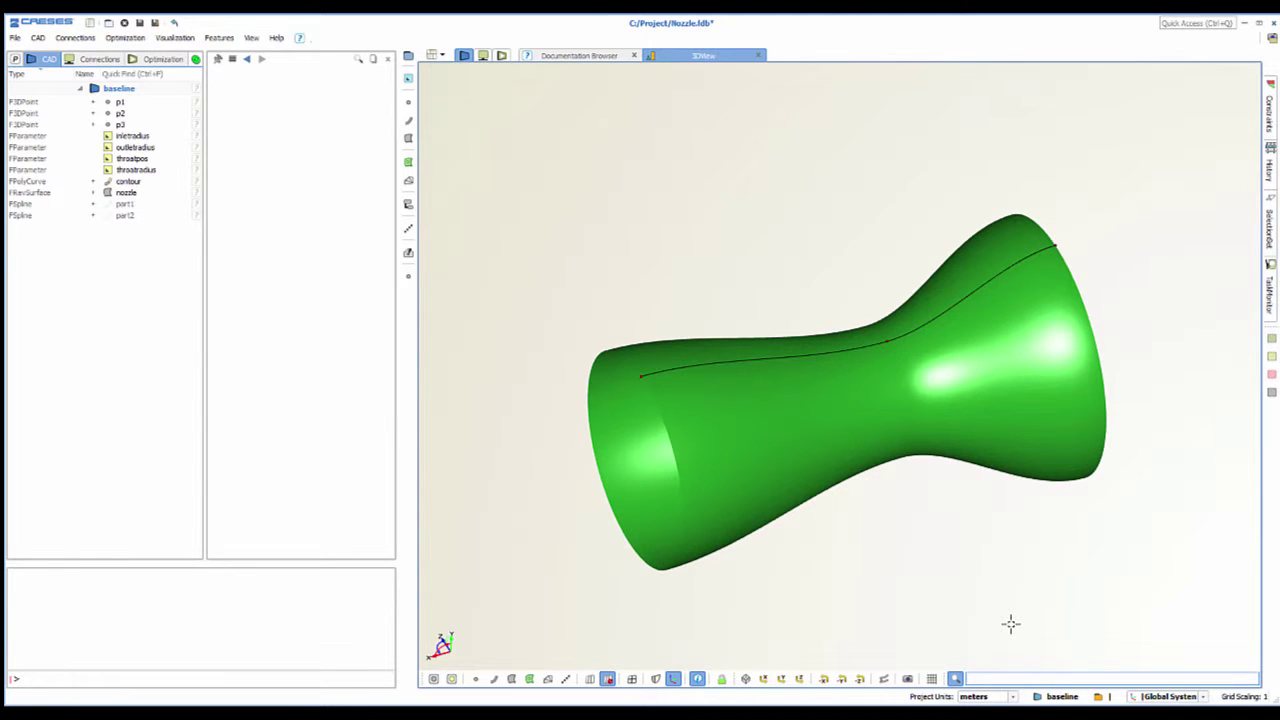
text(zzle)
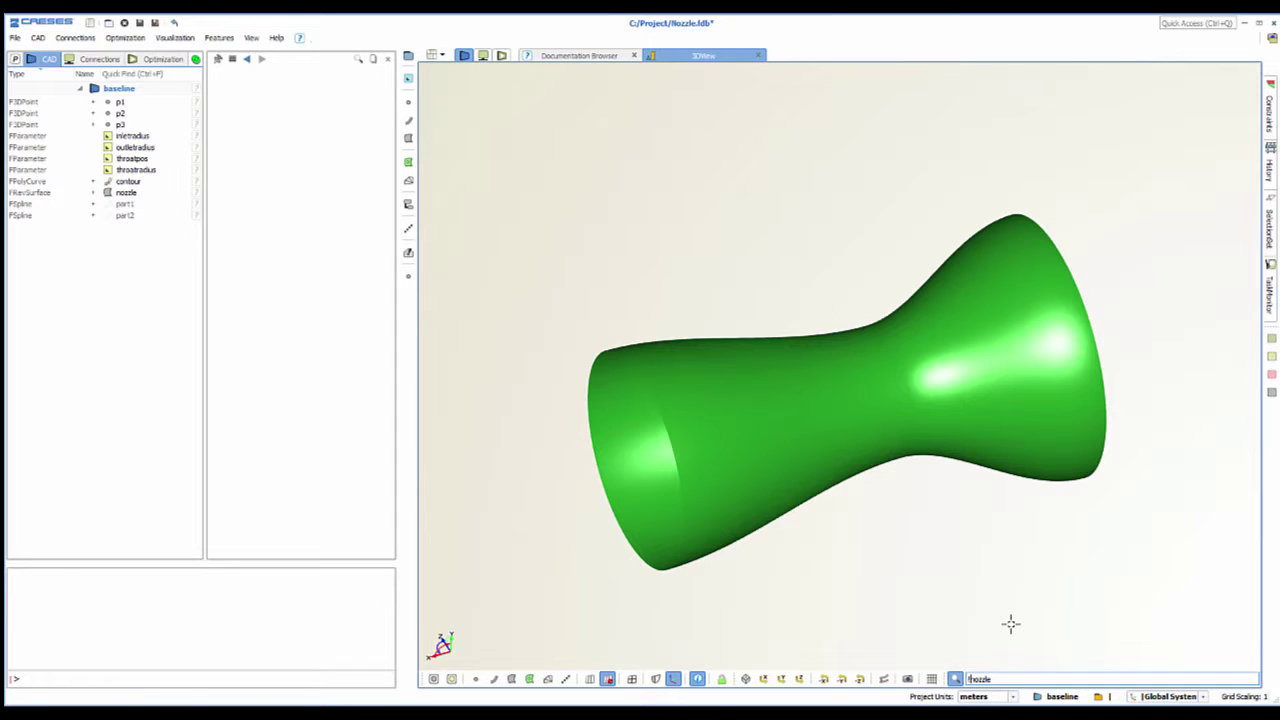
key(Return)
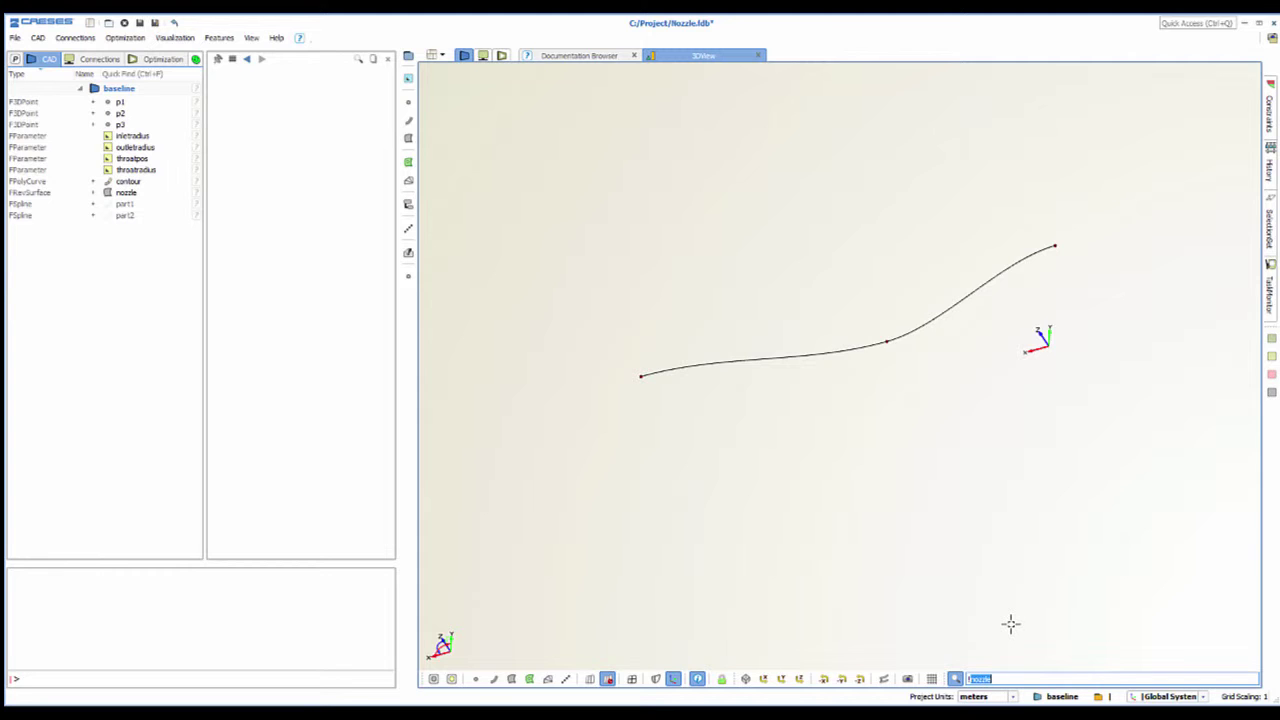
key(Return)
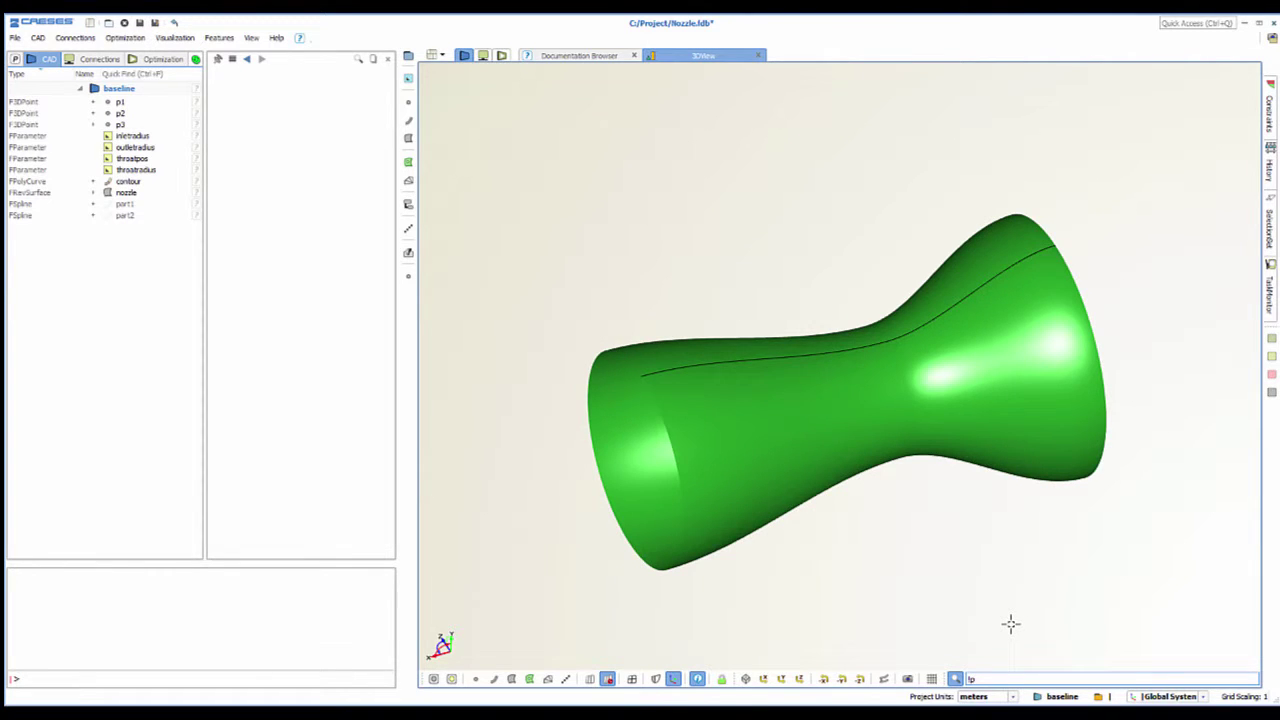
click(956, 679)
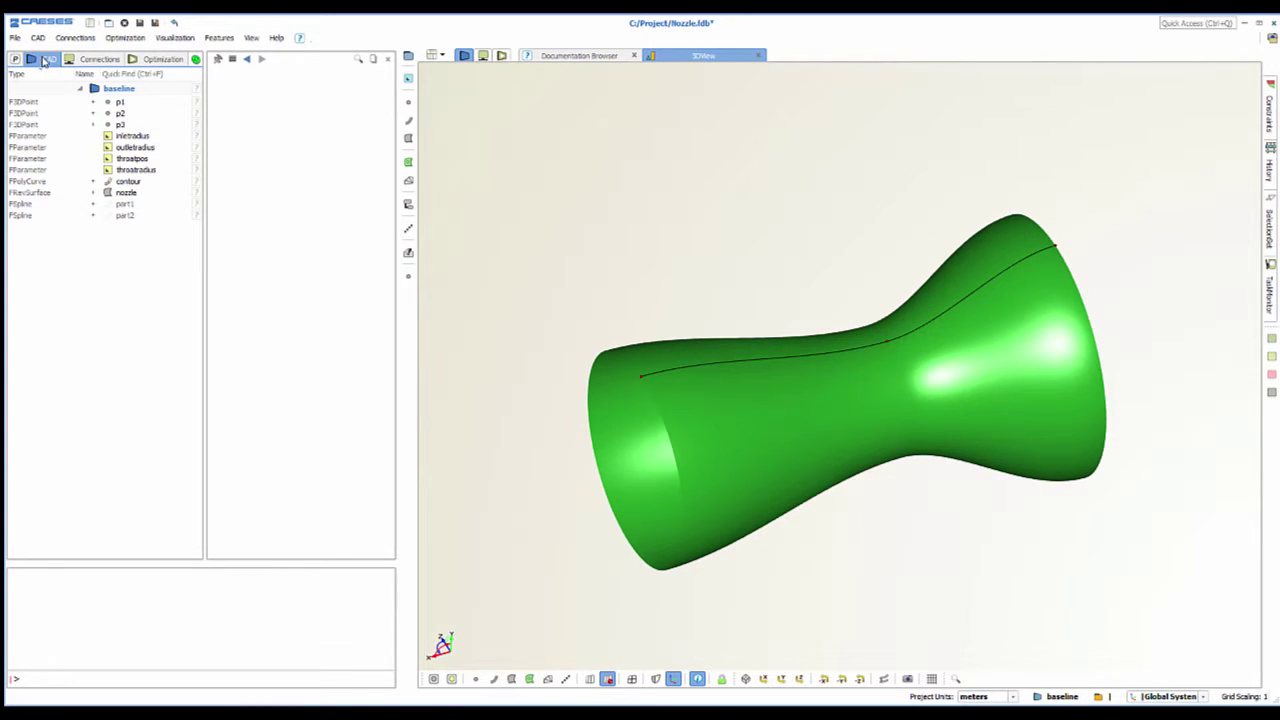
Browse the object trees for software connections and for optimization, and return to the connections tree.
click(91, 62)
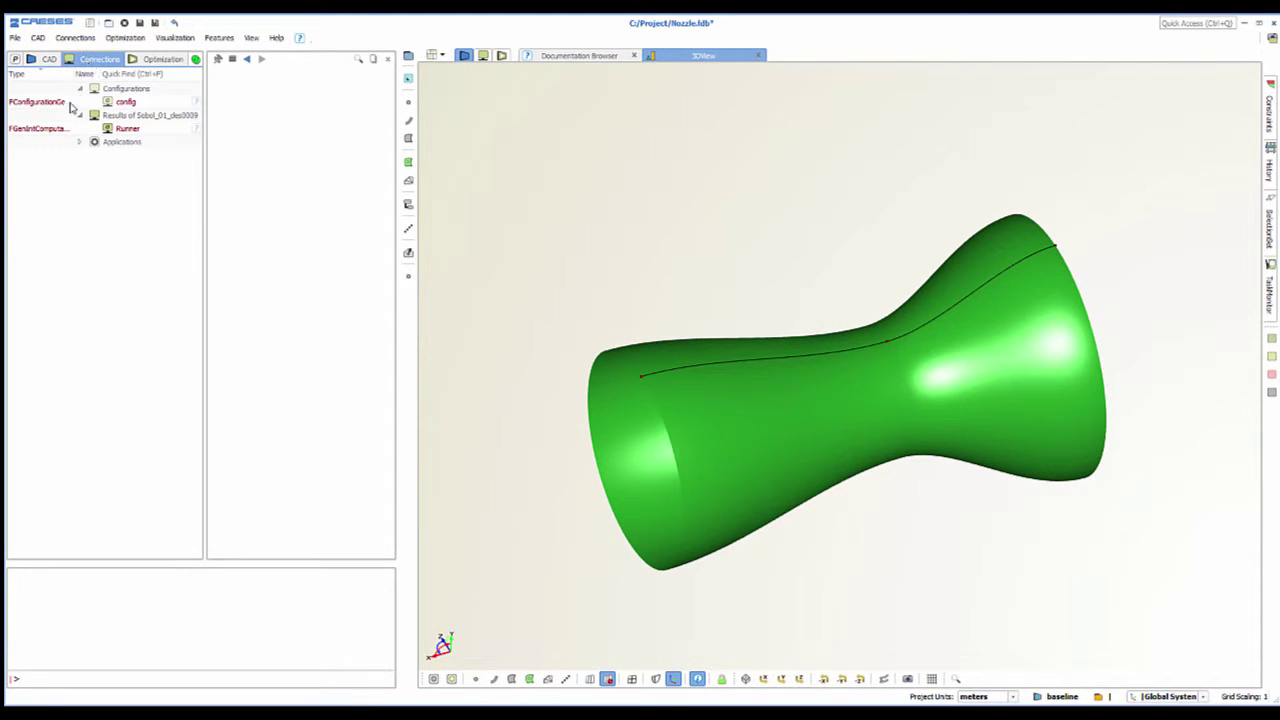
click(153, 61)
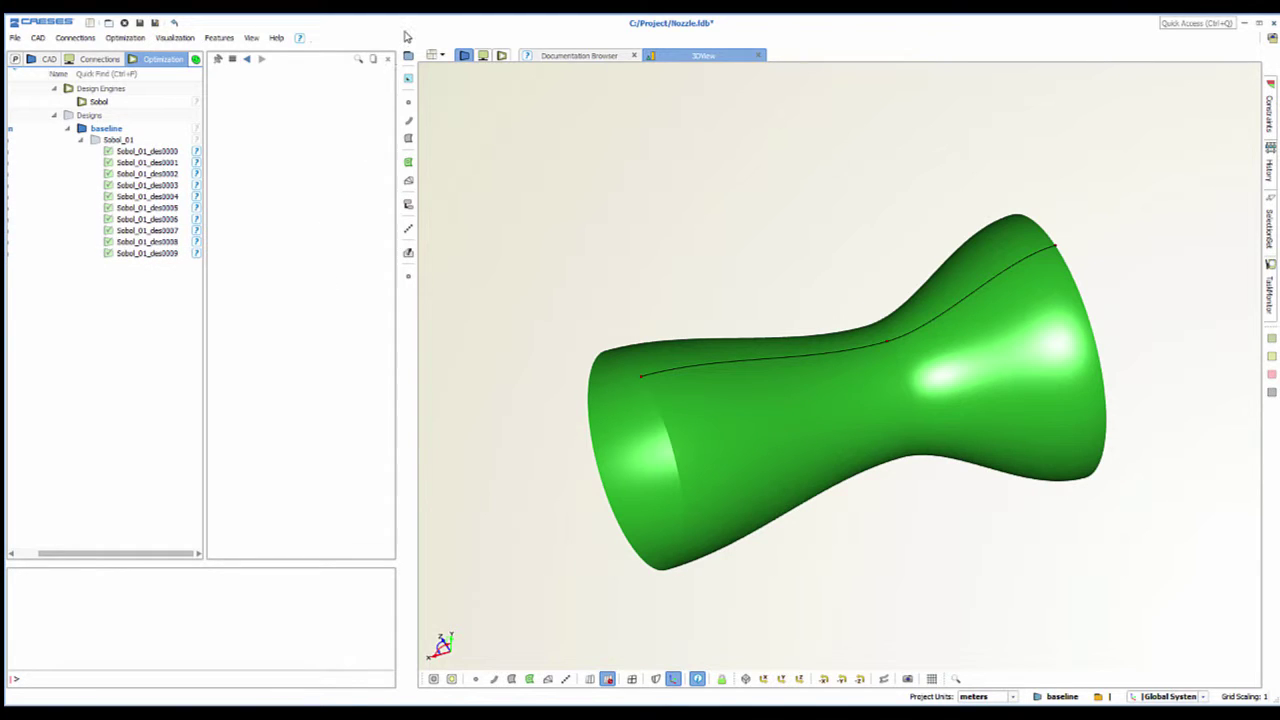
click(94, 61)
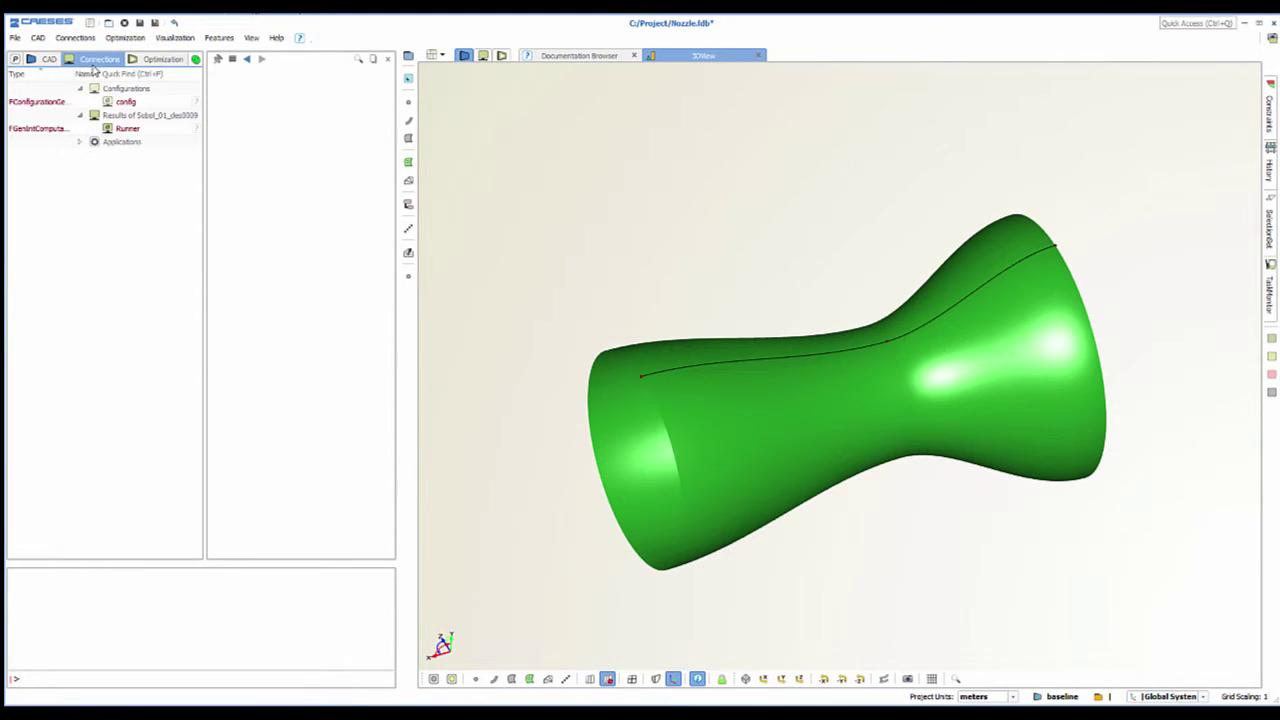
Switch the workspace to the SoftwareConnector for connections, and to the Sobol_1_results table for optimization.
click(484, 56)
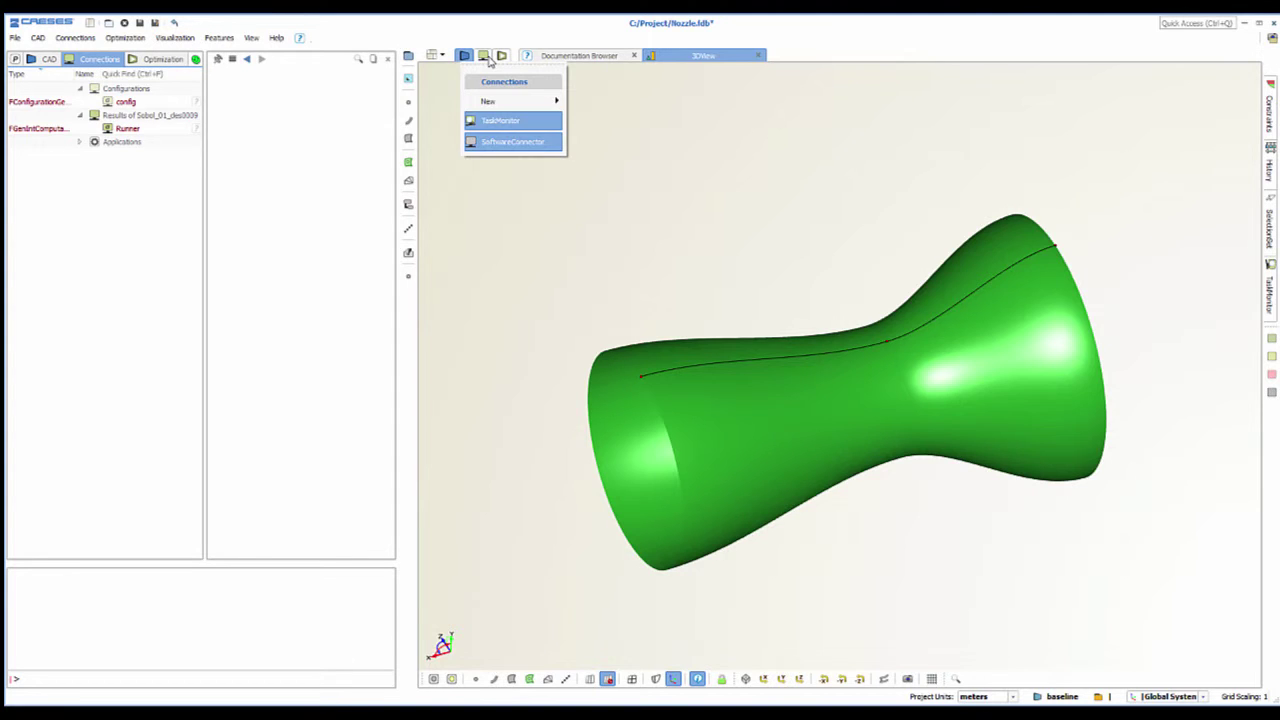
click(488, 59)
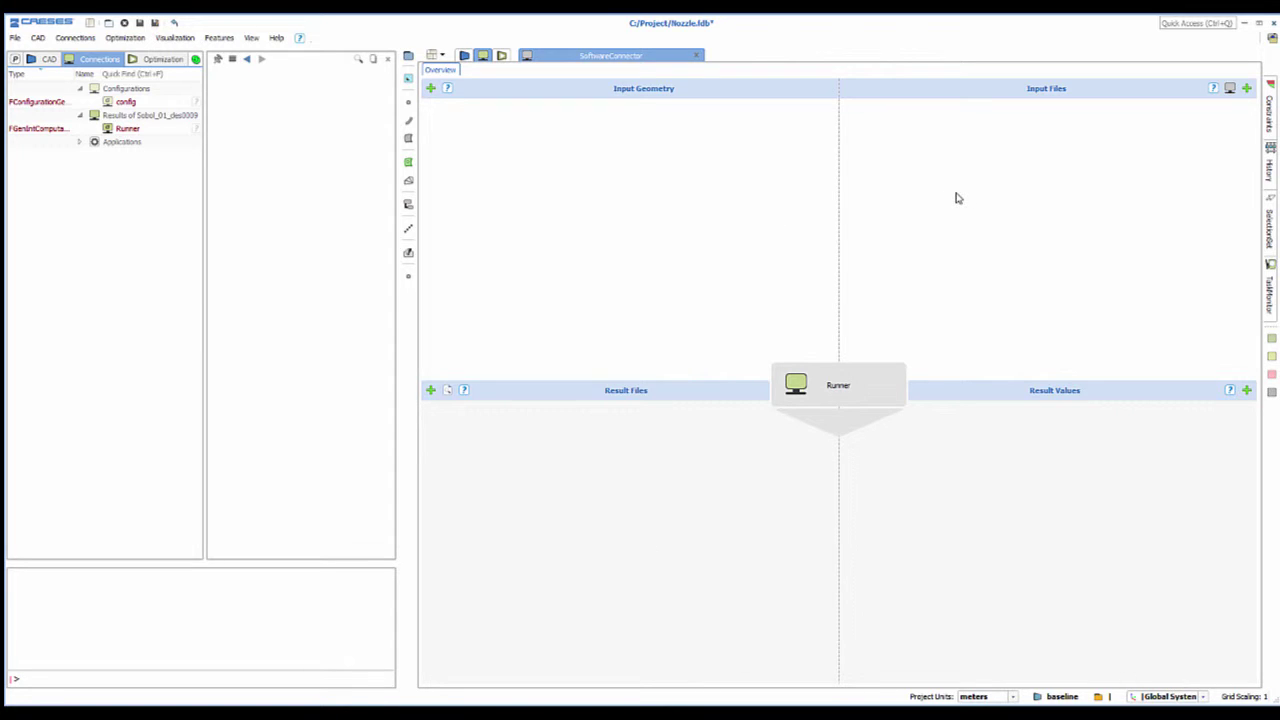
click(501, 56)
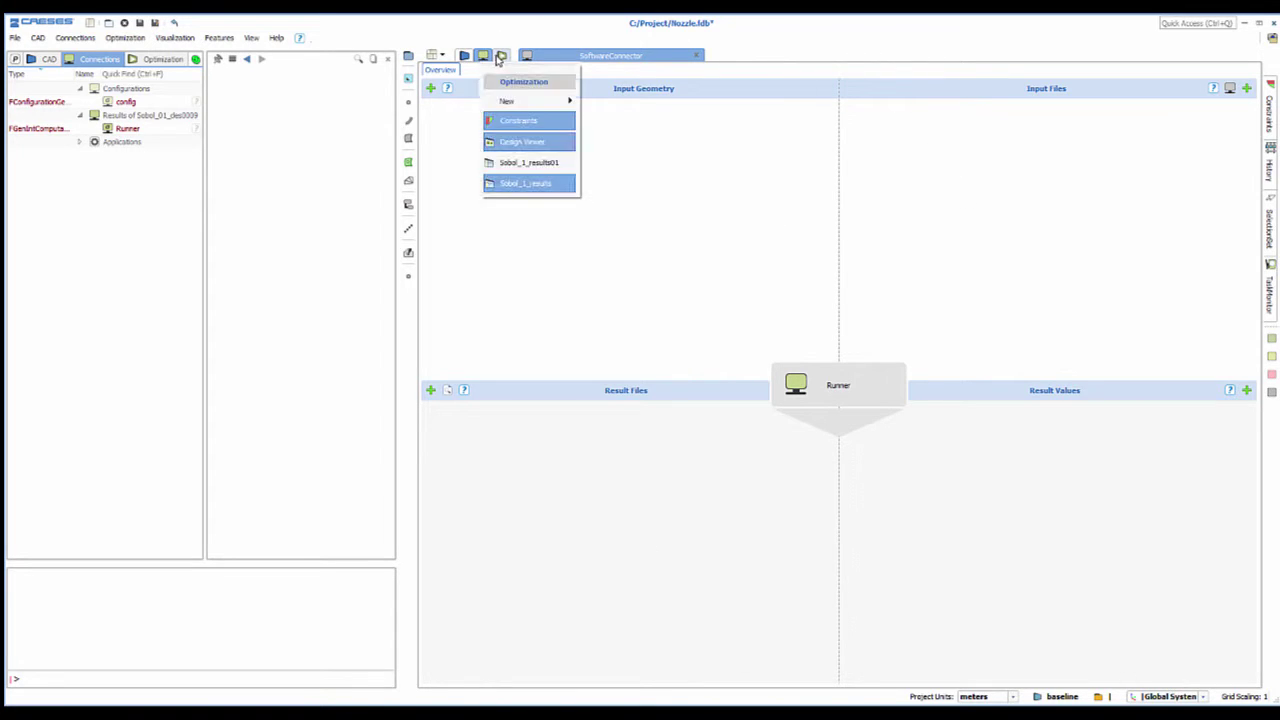
click(501, 57)
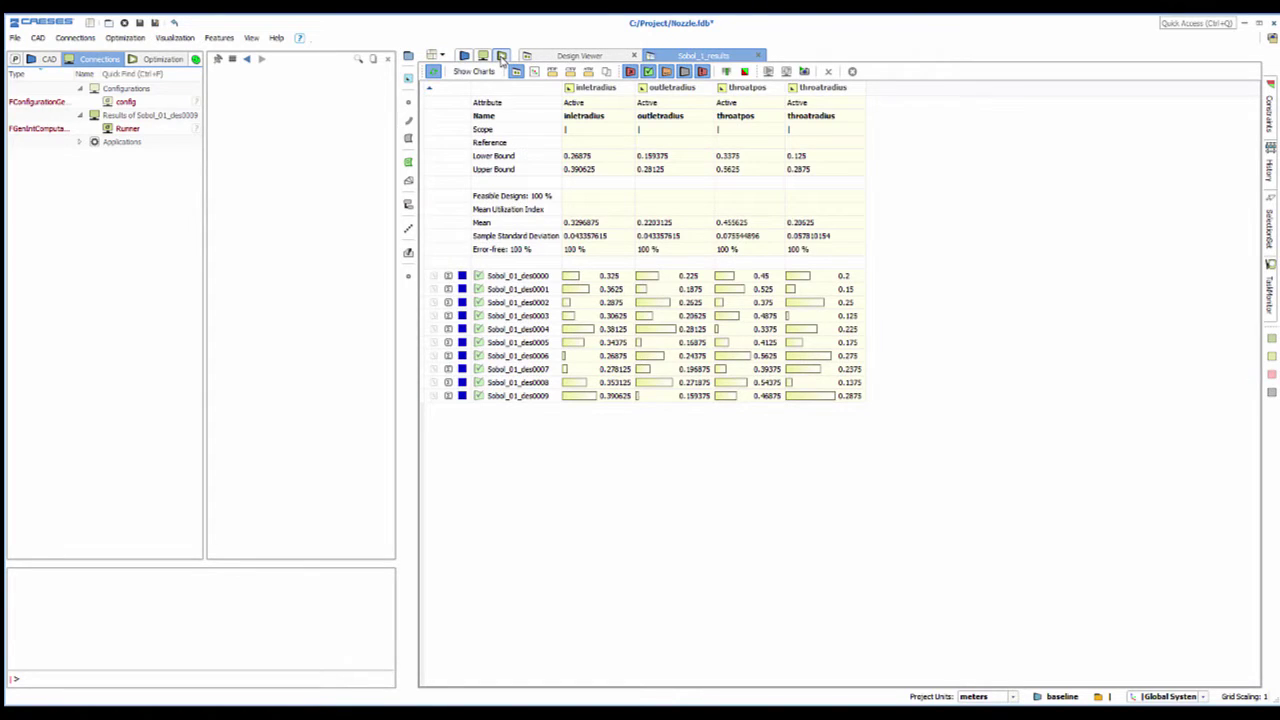
Show the optimization object tree and browse the Sobol_01 nozzle variants side by side in the Design Viewer.
click(163, 60)
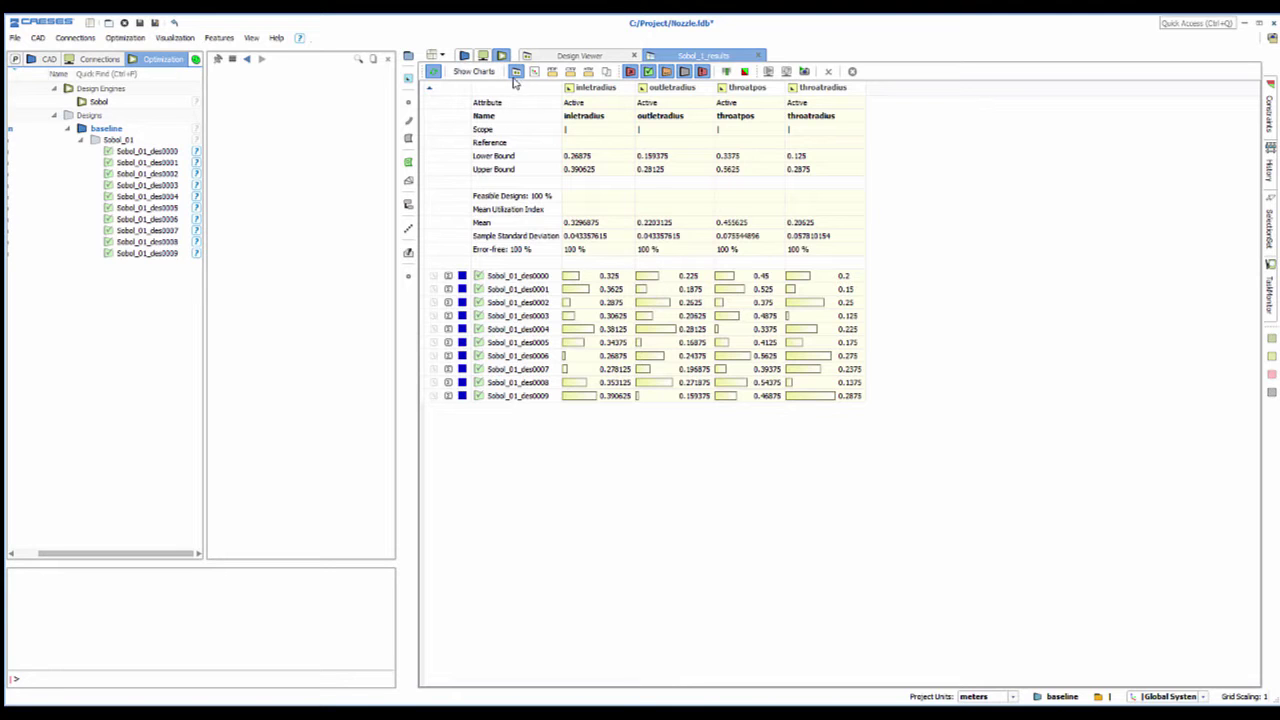
click(536, 56)
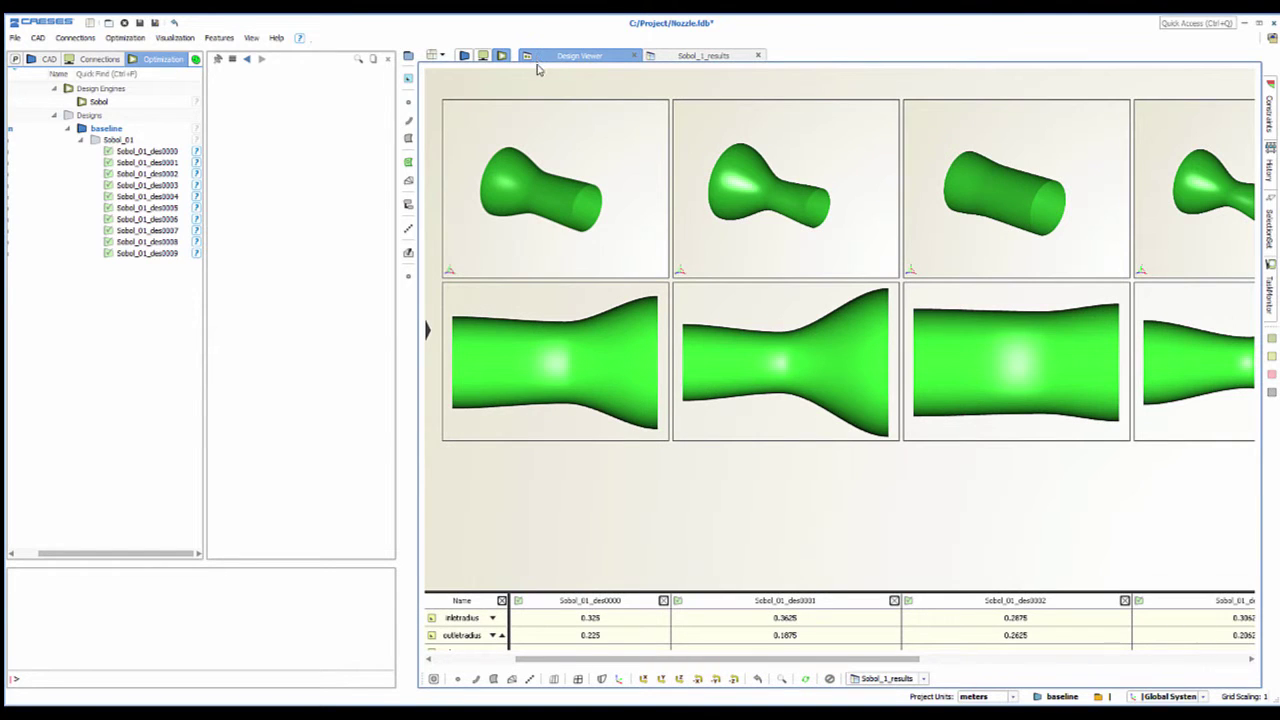
drag(1025, 277, 374, 280)
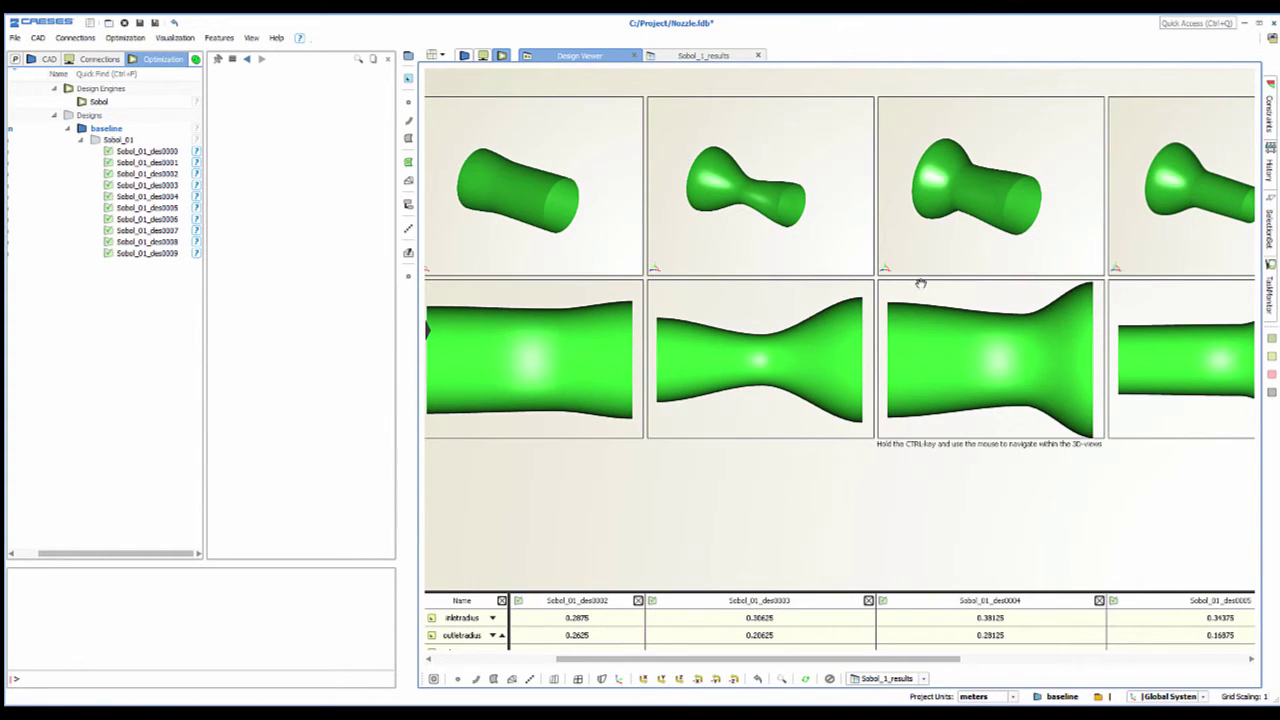
Browse the remaining Sobol_01 nozzle variants in the Design Viewer as far as Sobol_01_des0008.
drag(920, 284, 515, 283)
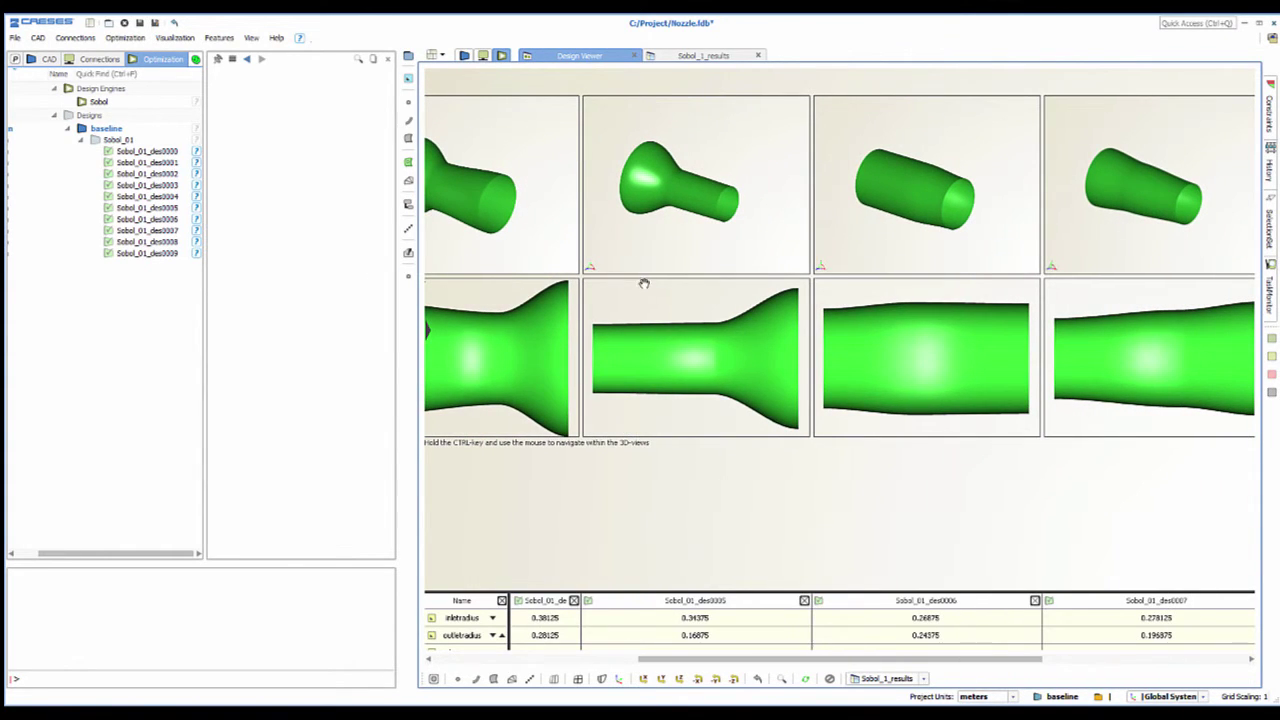
drag(969, 280, 693, 278)
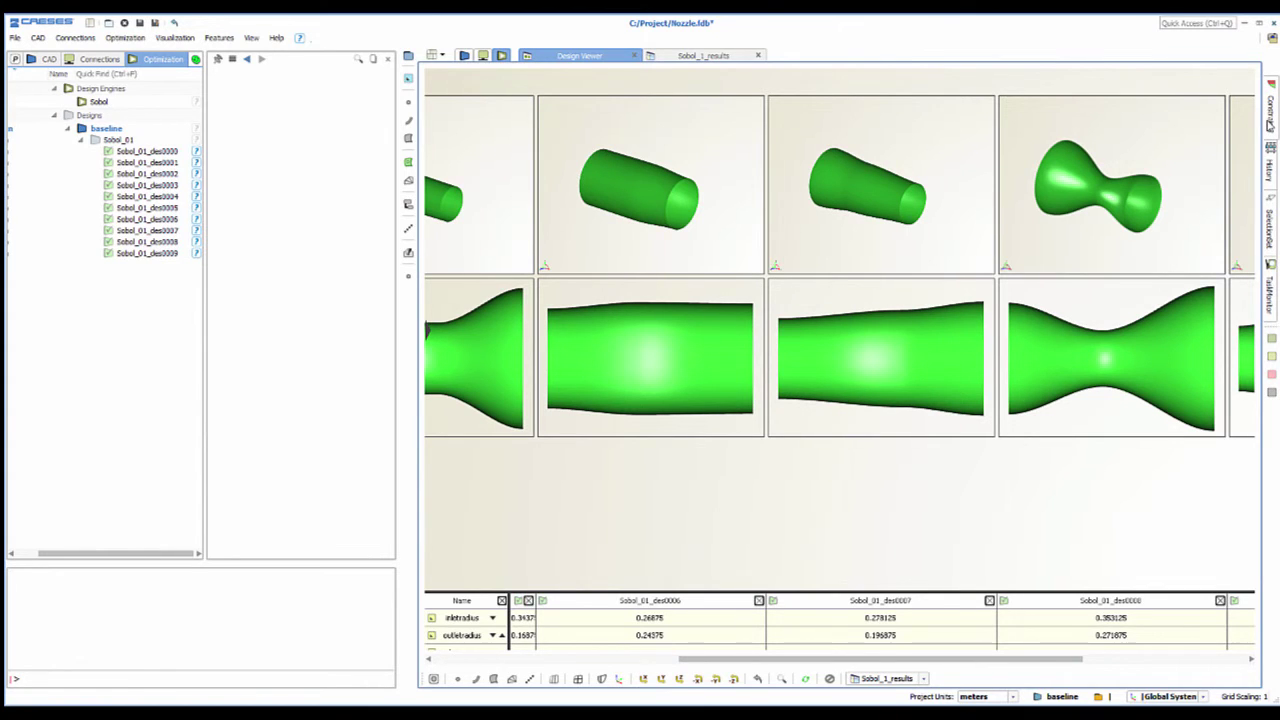
Place the Constraints window as a tab in the central workspace and dock the SelectionSet window beside it.
click(1267, 121)
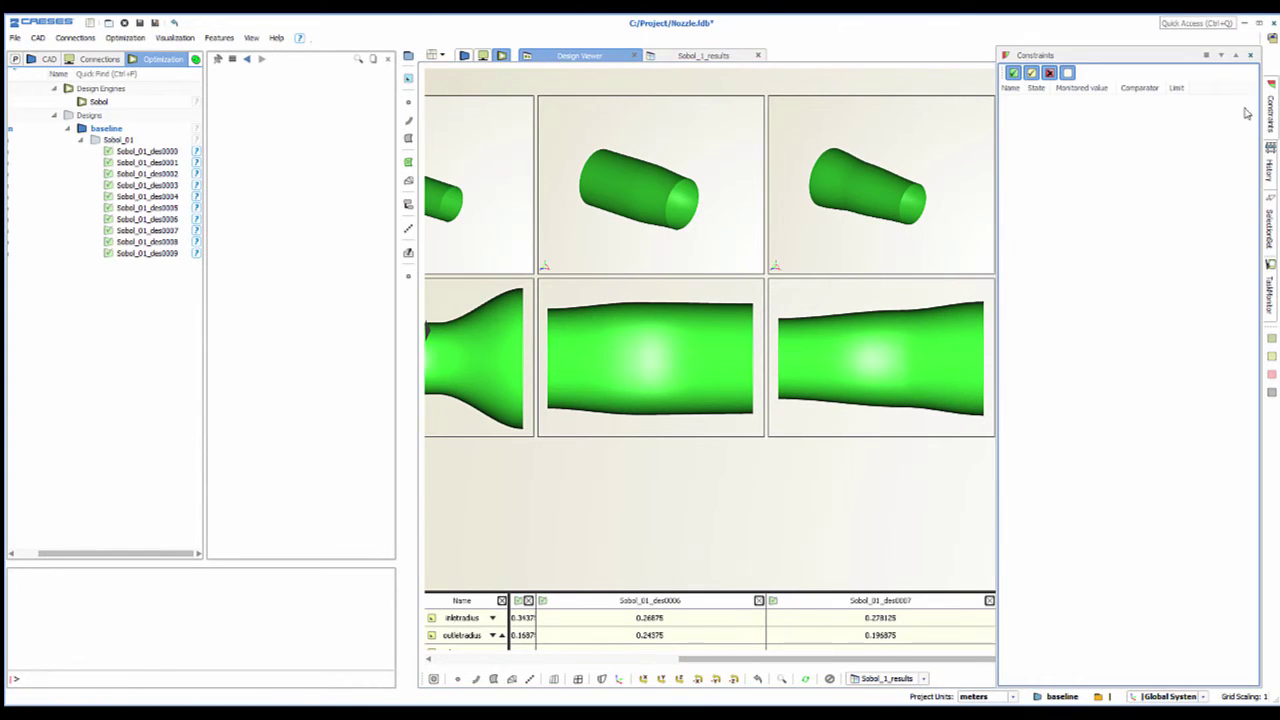
click(1208, 56)
click(1264, 140)
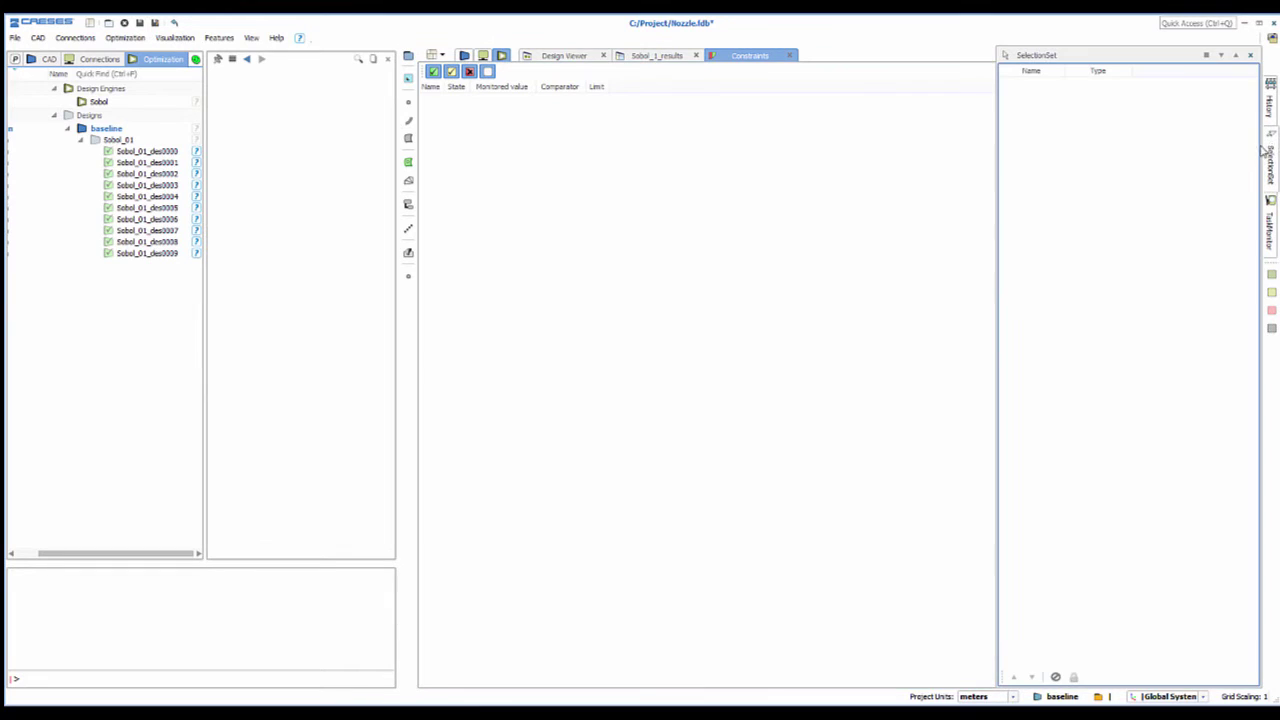
click(1225, 58)
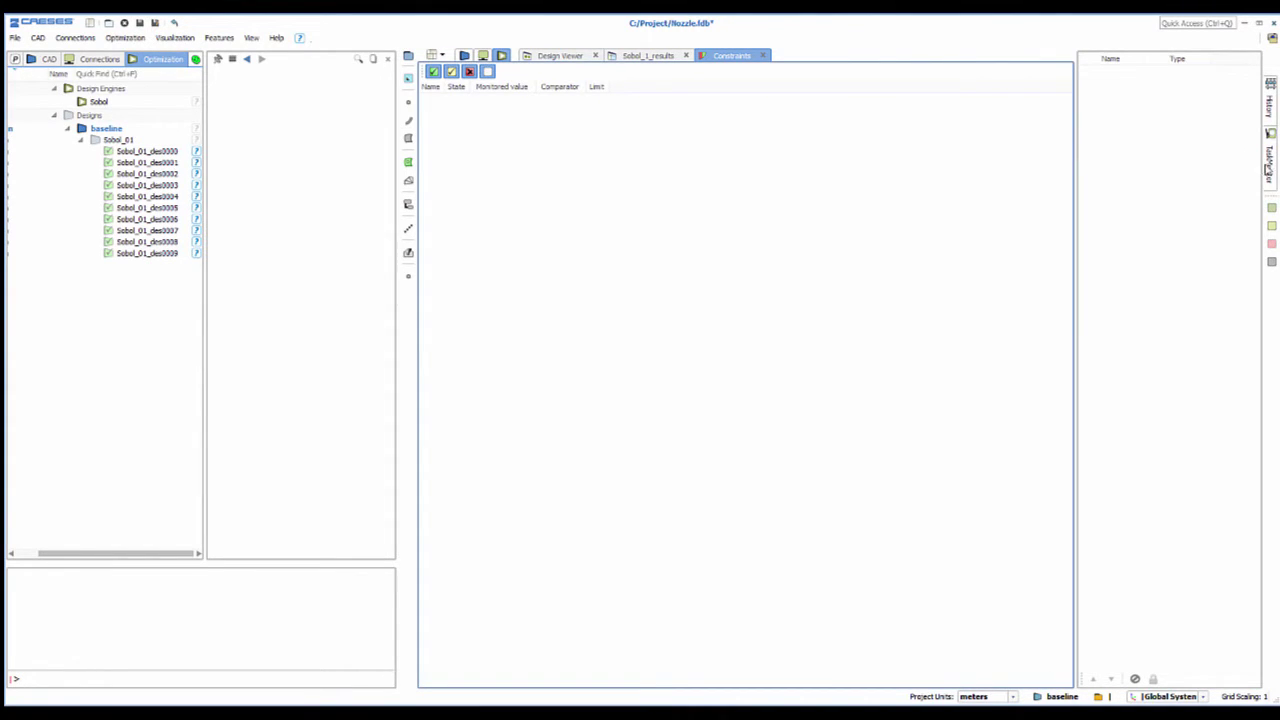
Detach the TaskMonitor as a floating window and move it so it partly covers the optimization object tree.
click(1268, 165)
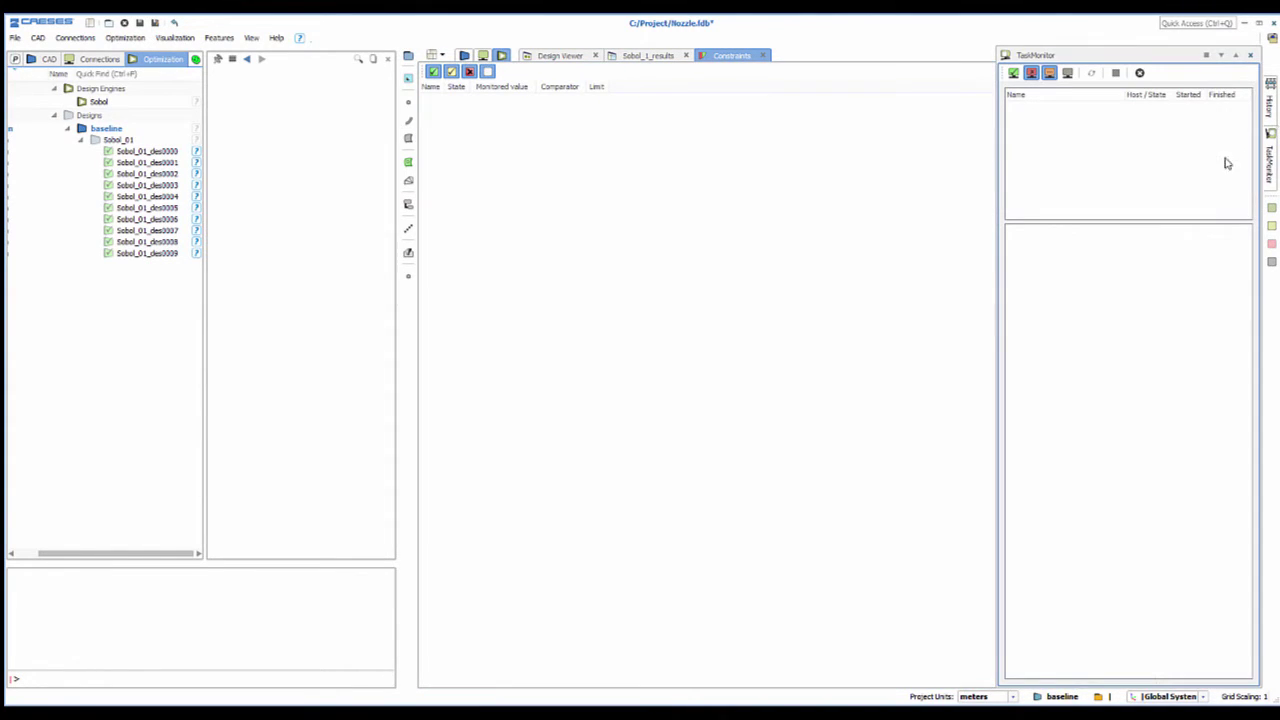
click(1236, 56)
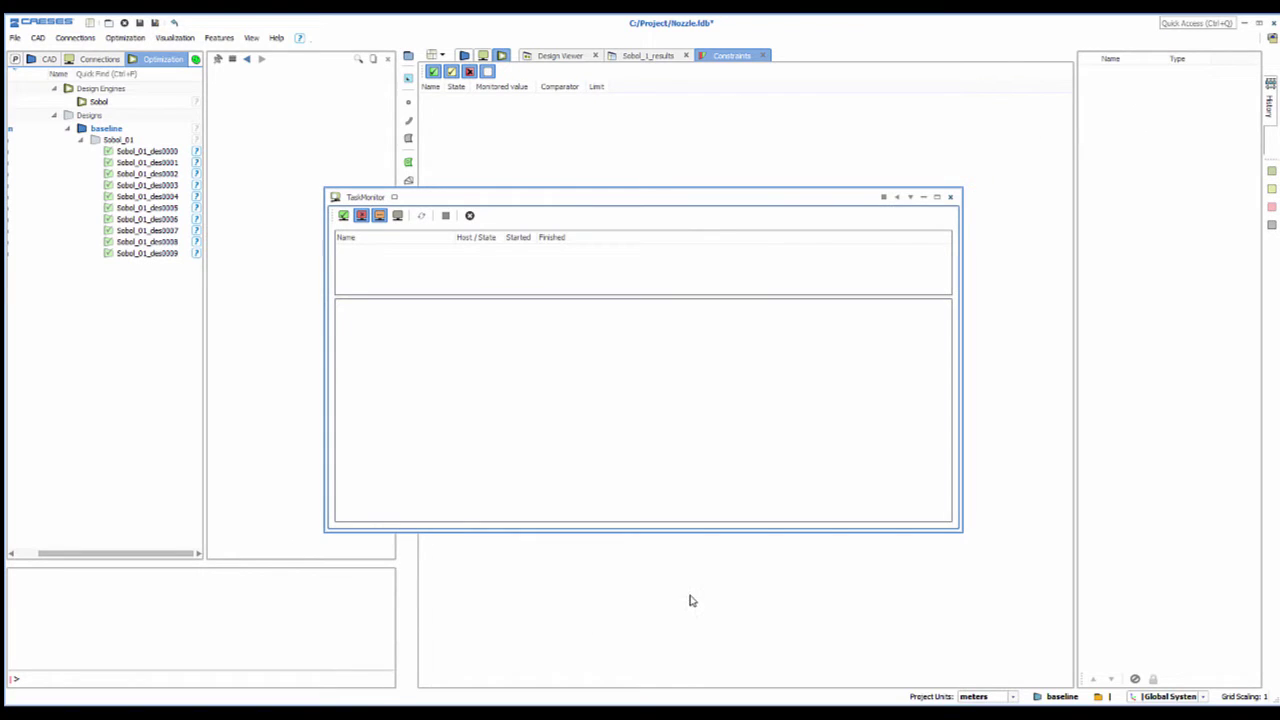
drag(501, 208, 294, 208)
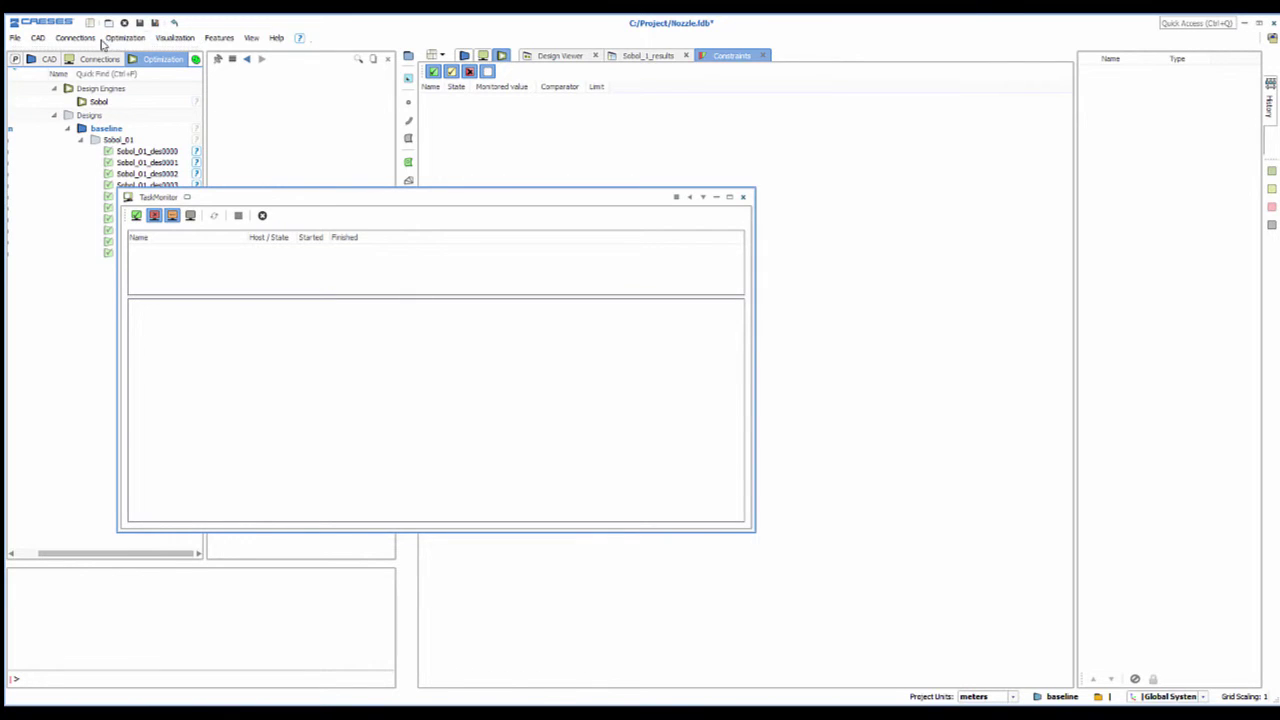
Restore the default window layout and show the CAD object tree of the baseline design.
click(90, 22)
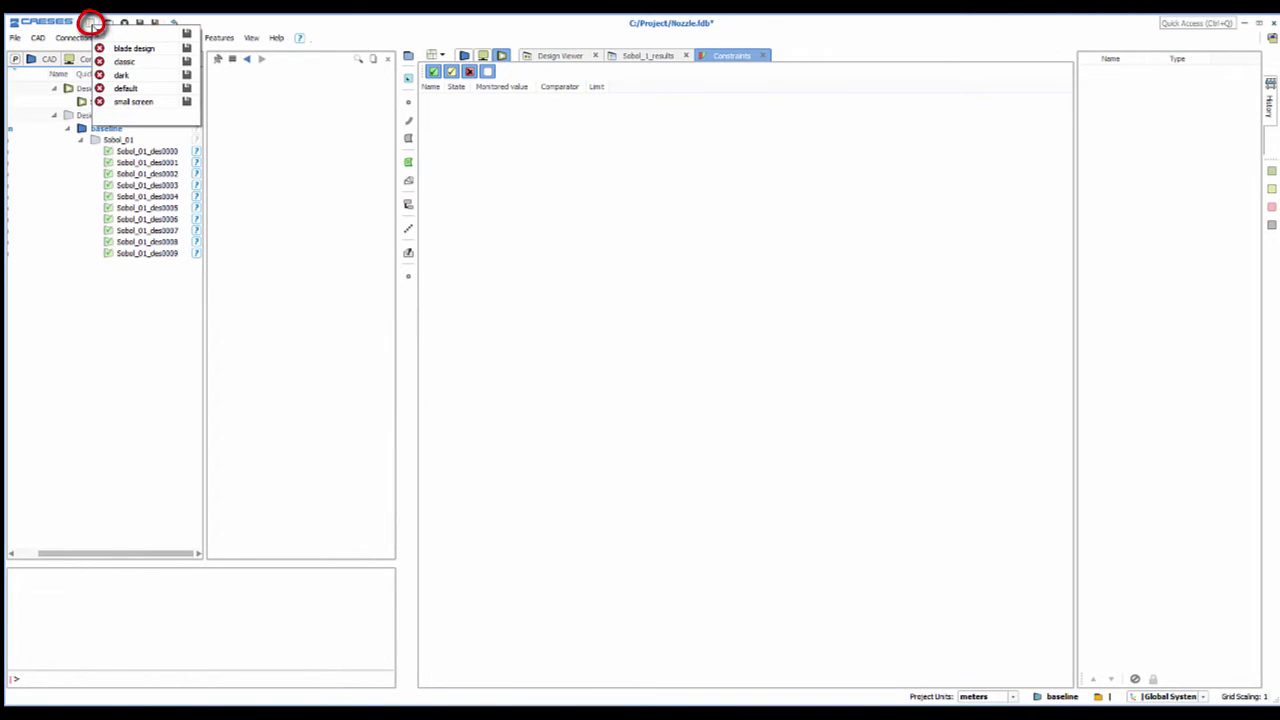
click(142, 90)
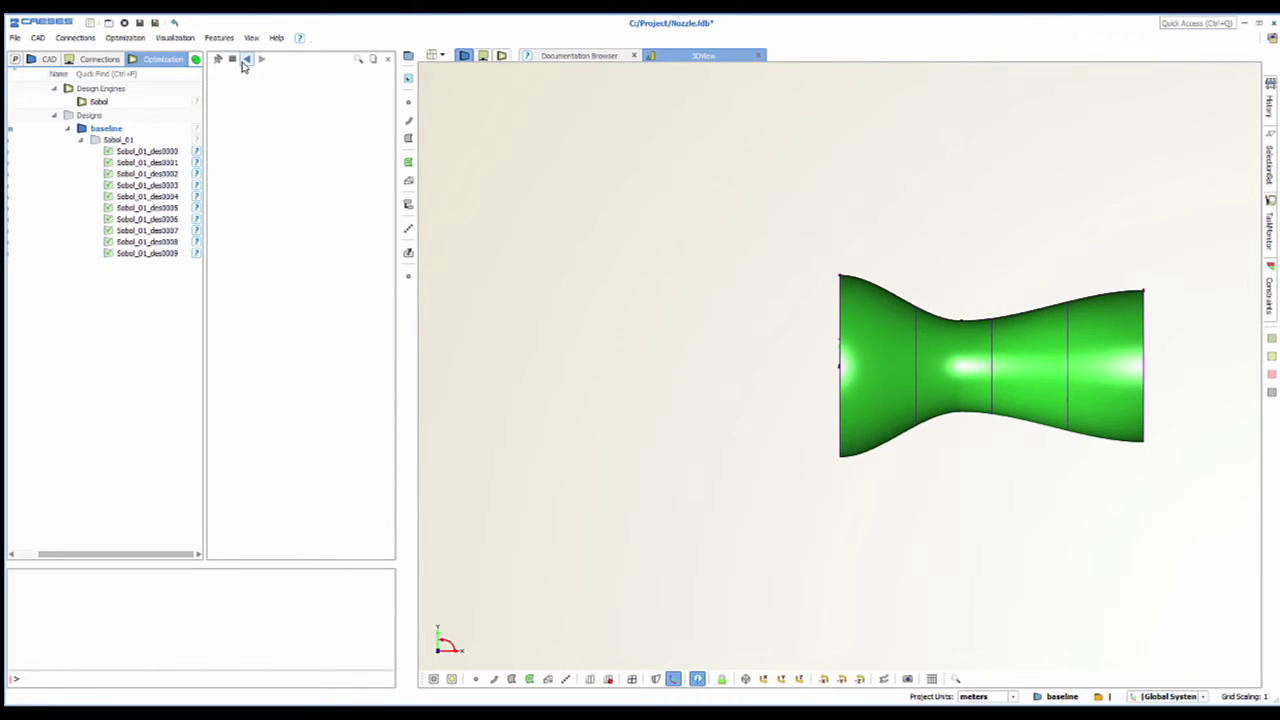
click(52, 60)
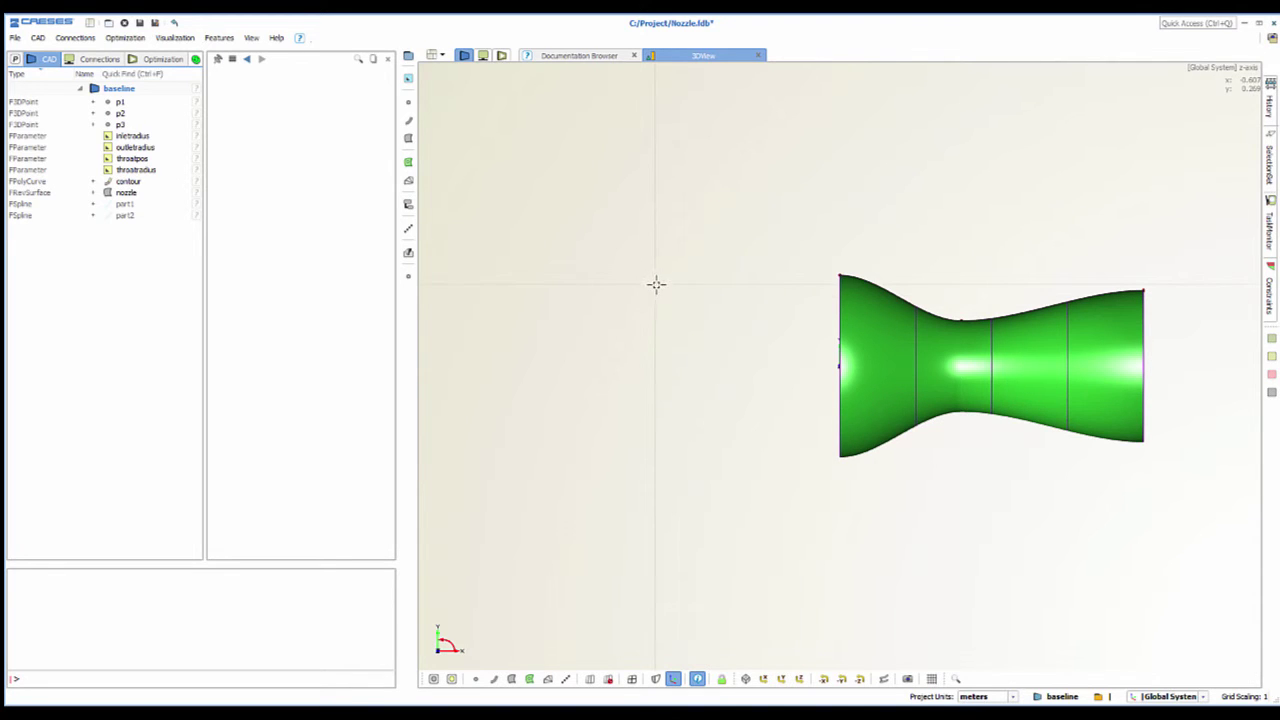
Apply the dark layout and view the nozzle at an oblique angle in the 3D view.
click(89, 24)
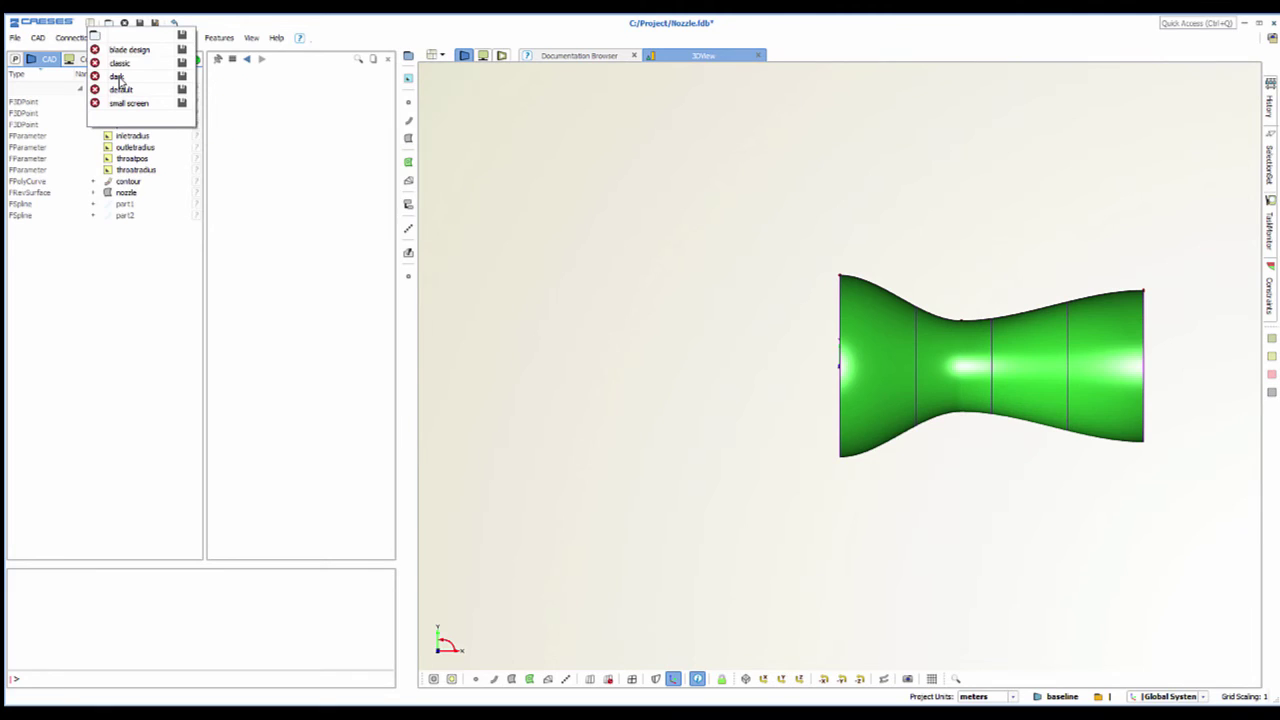
click(117, 80)
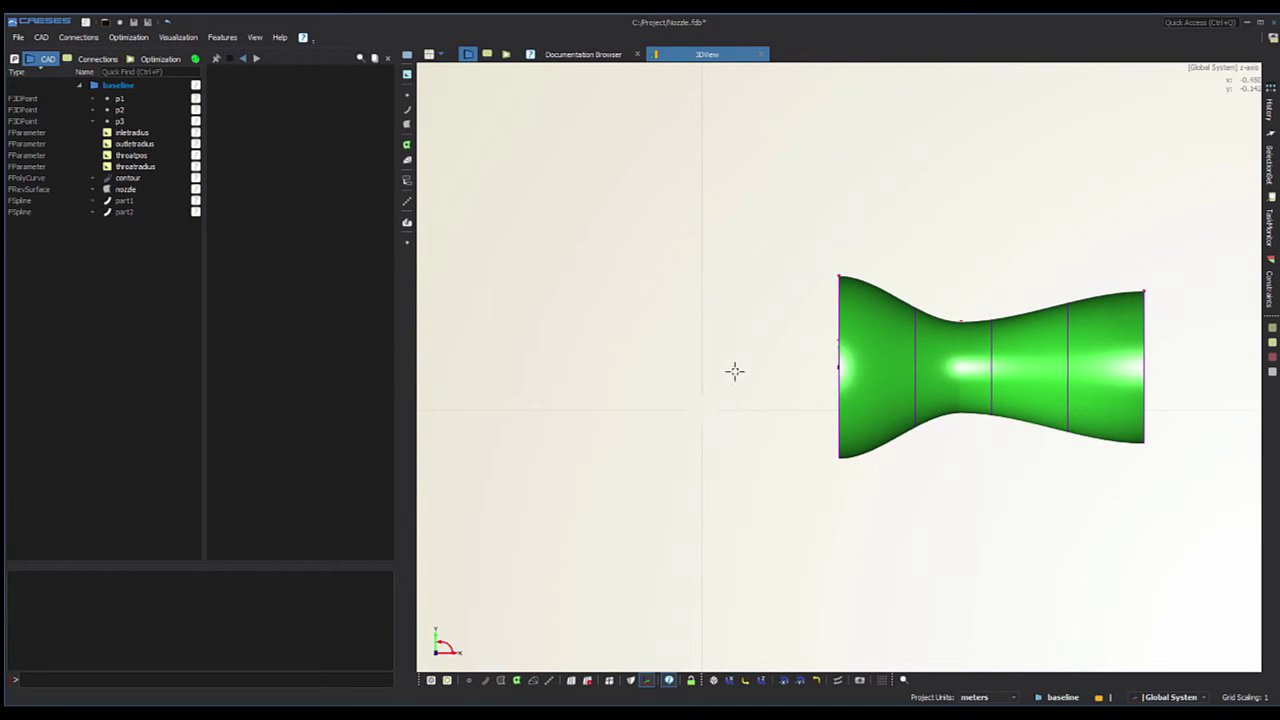
drag(824, 398, 533, 369)
drag(729, 431, 789, 466)
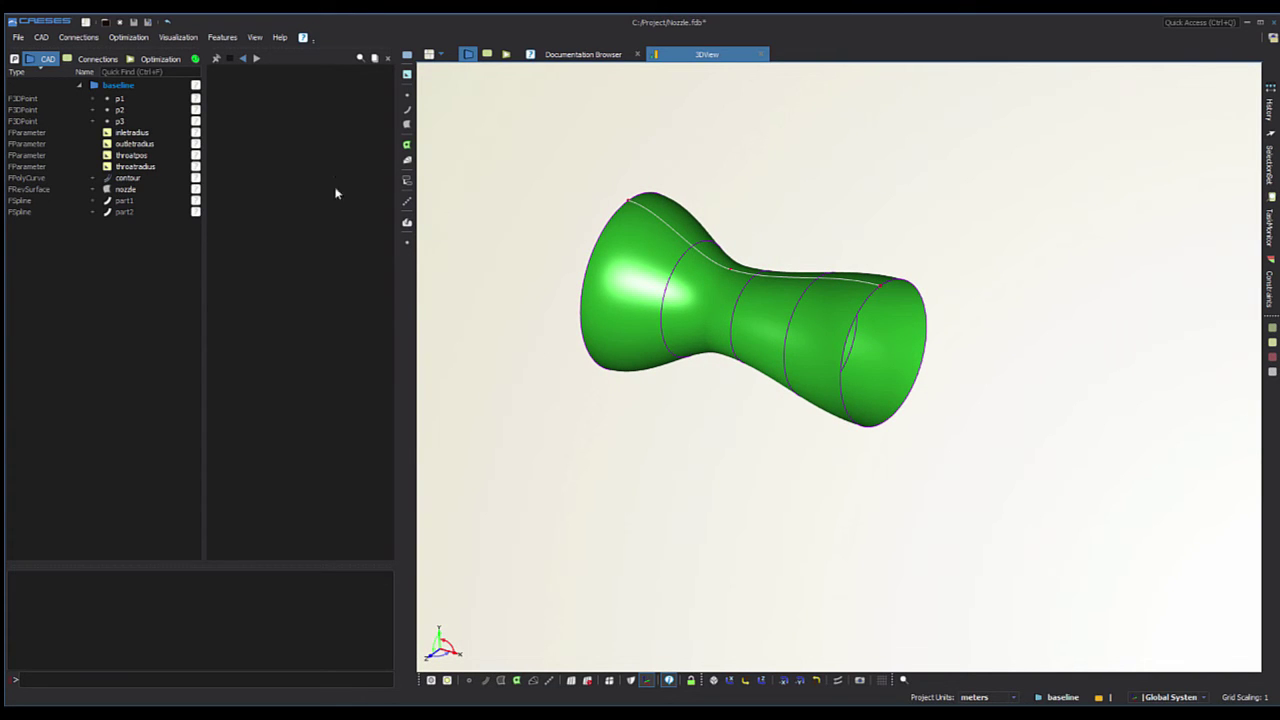
Apply the blade design window layout.
click(86, 22)
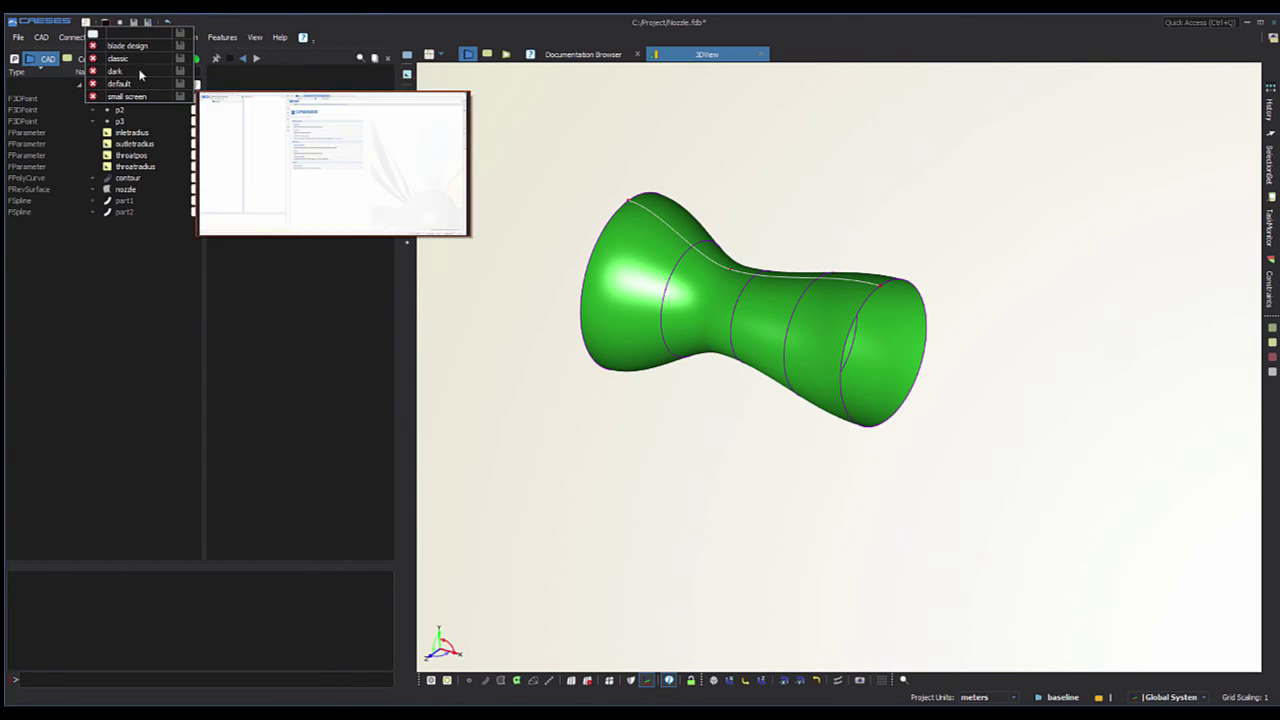
click(127, 46)
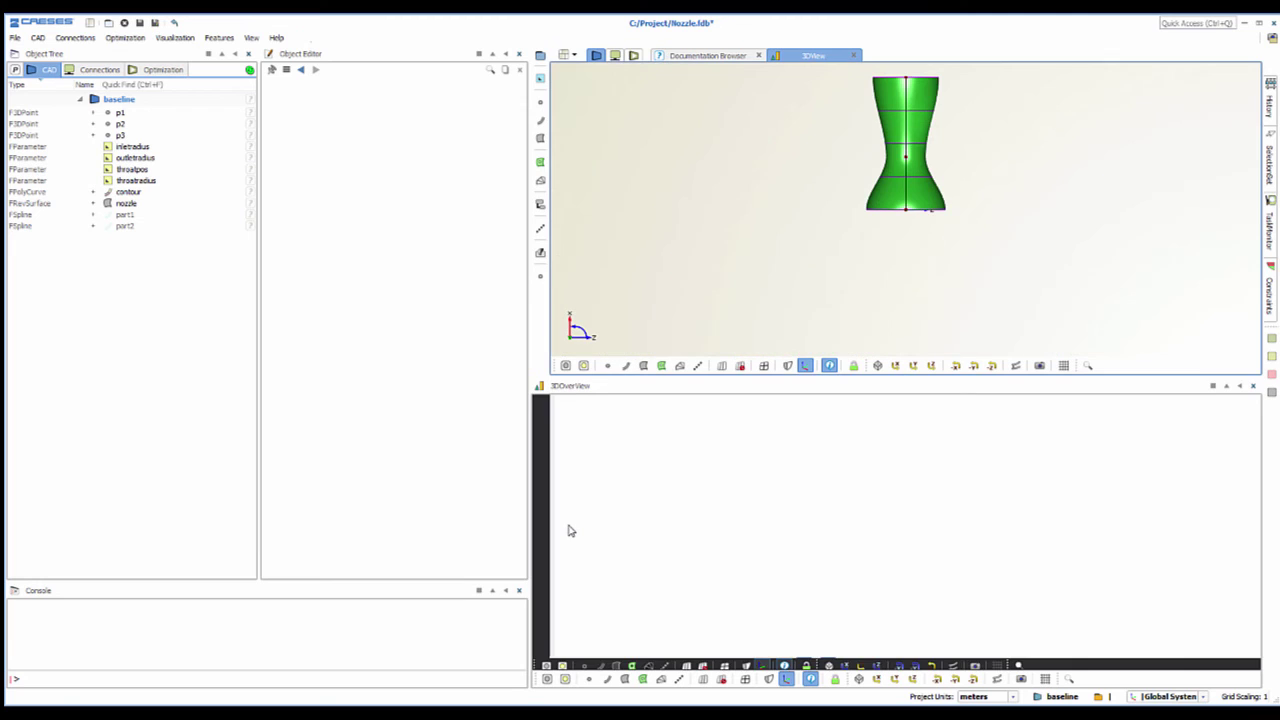